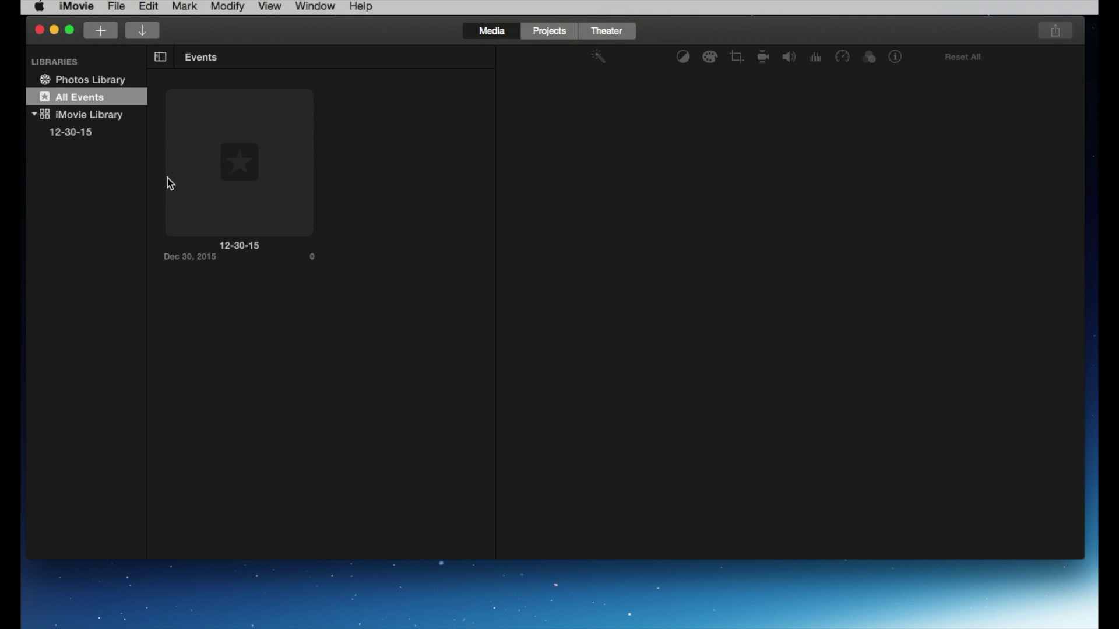
click(55, 119)
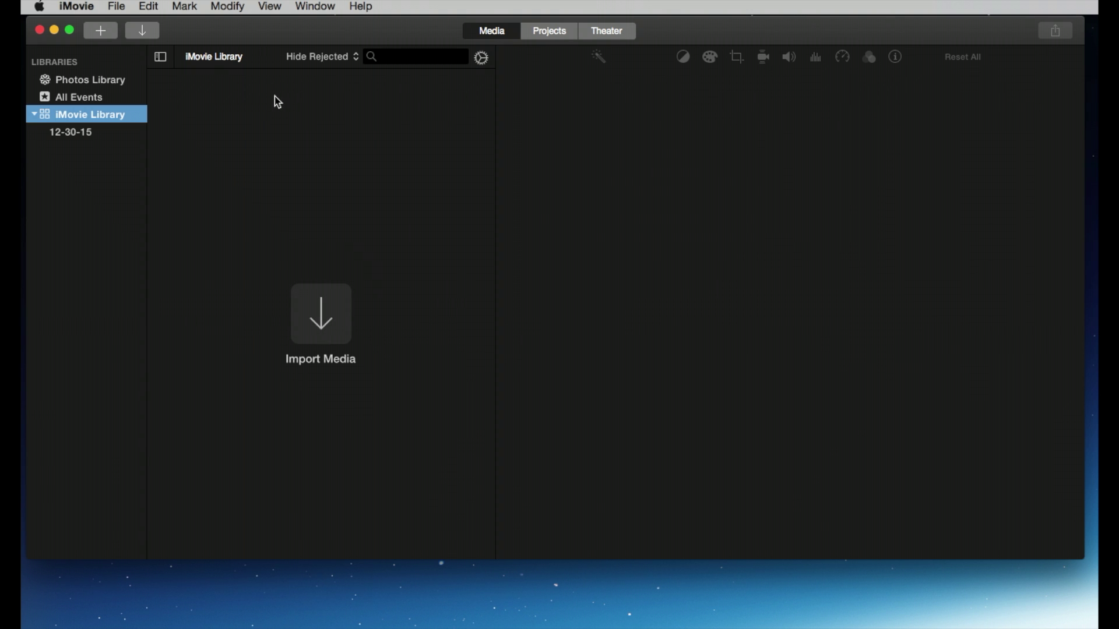
click(117, 6)
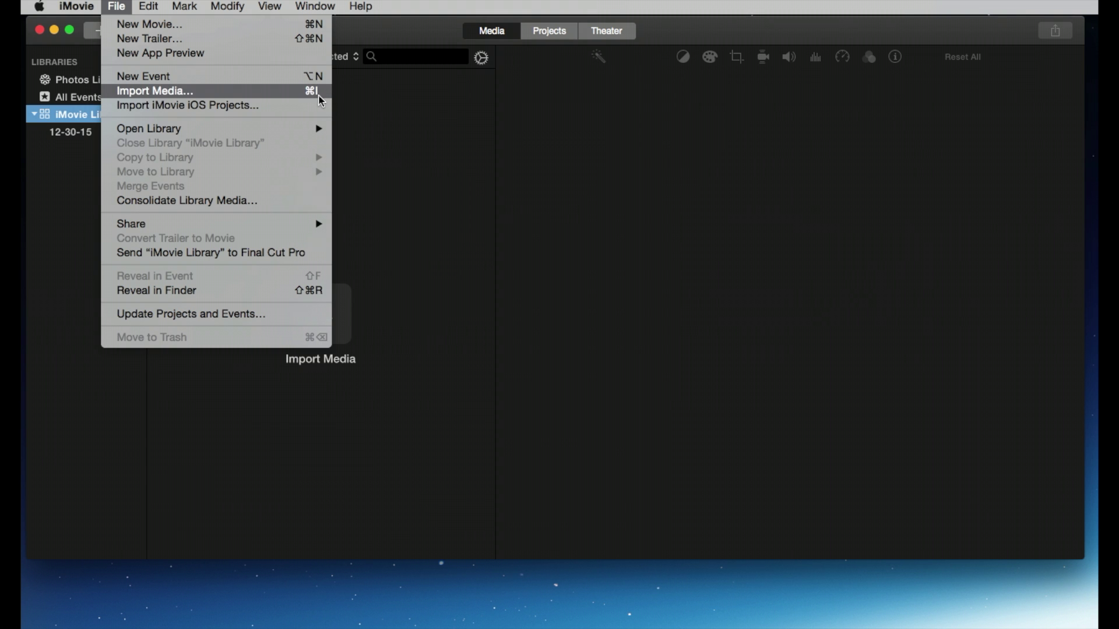
click(379, 111)
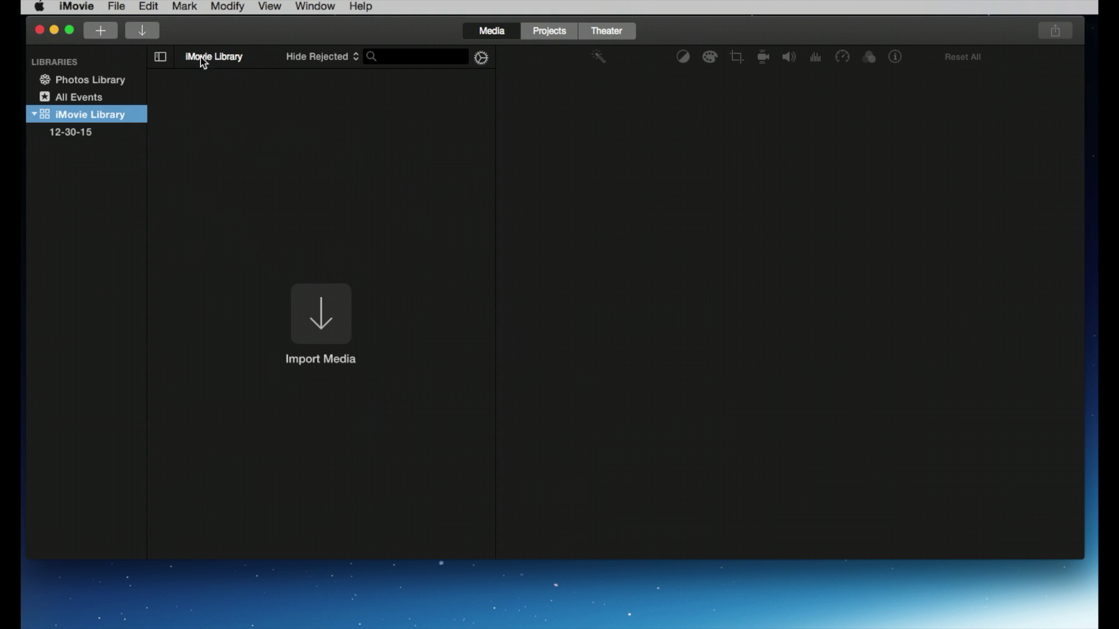
Create a new library named "world view" and save it on the Burley 9 drive
click(119, 8)
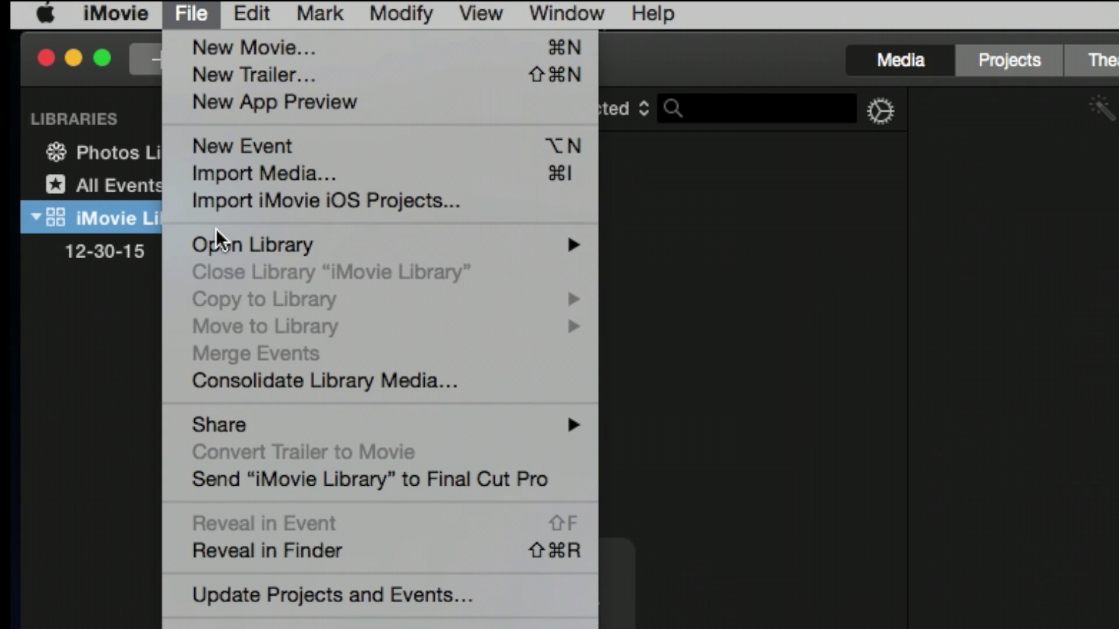
mouse_move(216, 245)
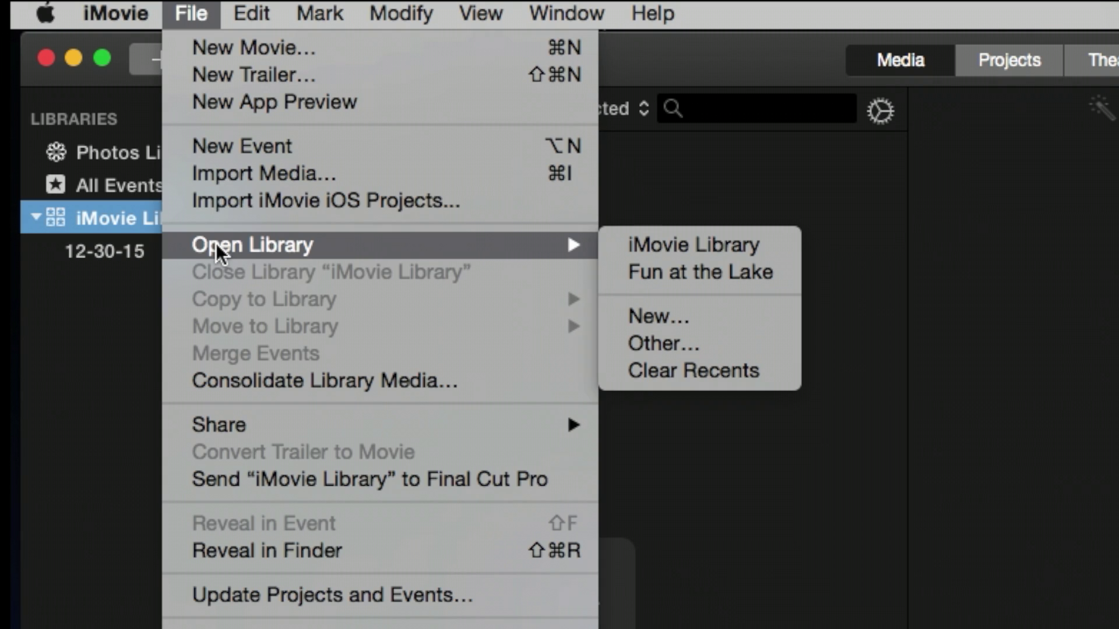
click(686, 316)
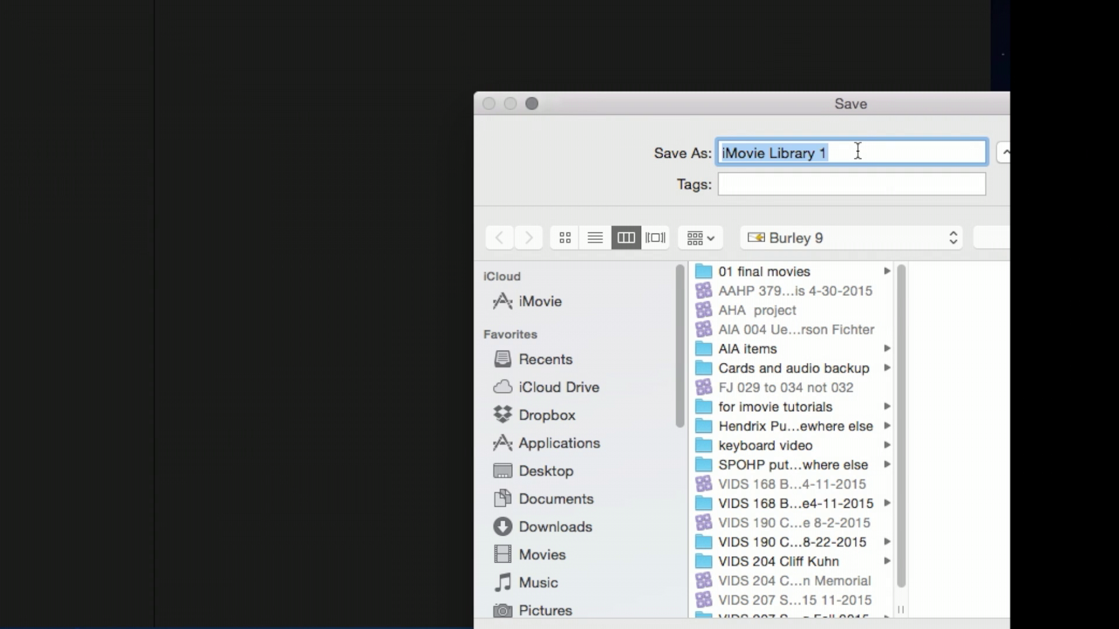
text(w)
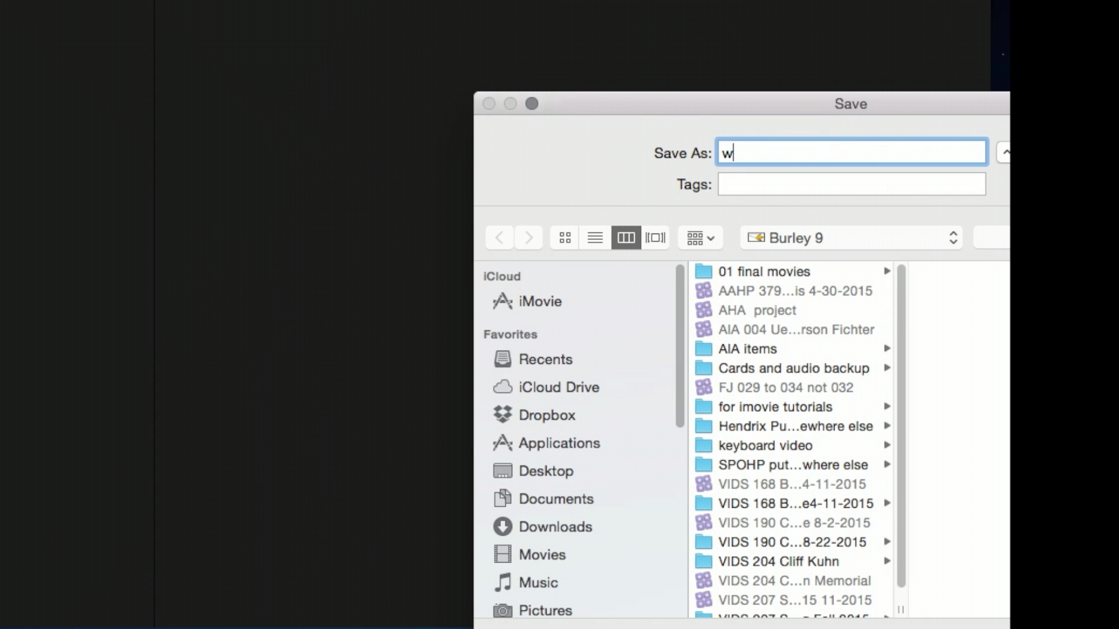
text(orld view)
scroll(903, 324, down, 1)
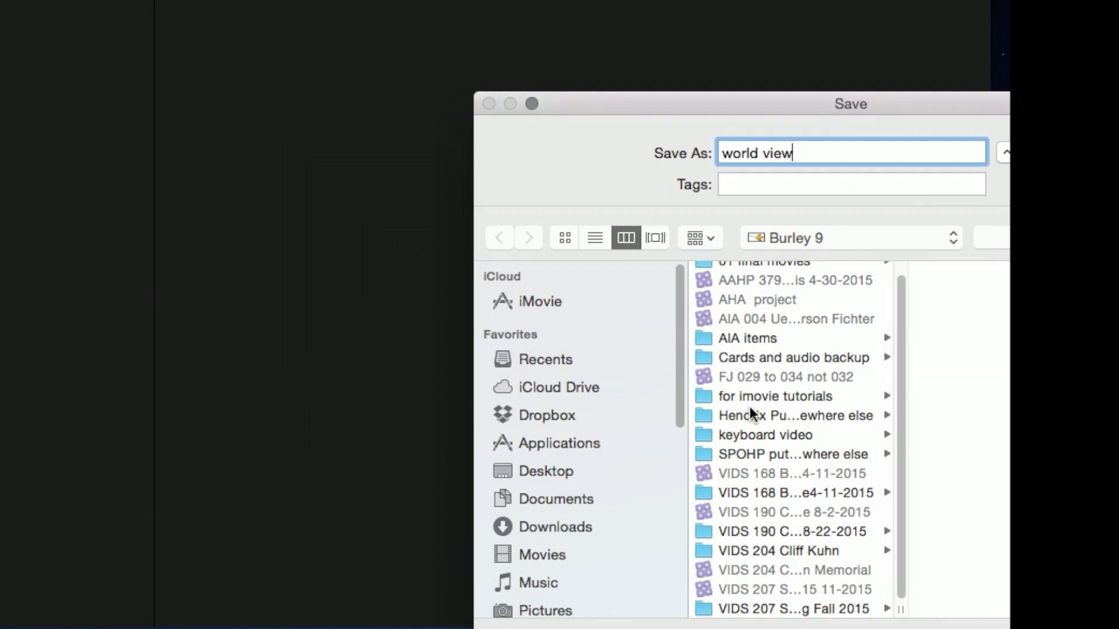
scroll(901, 445, up, 1)
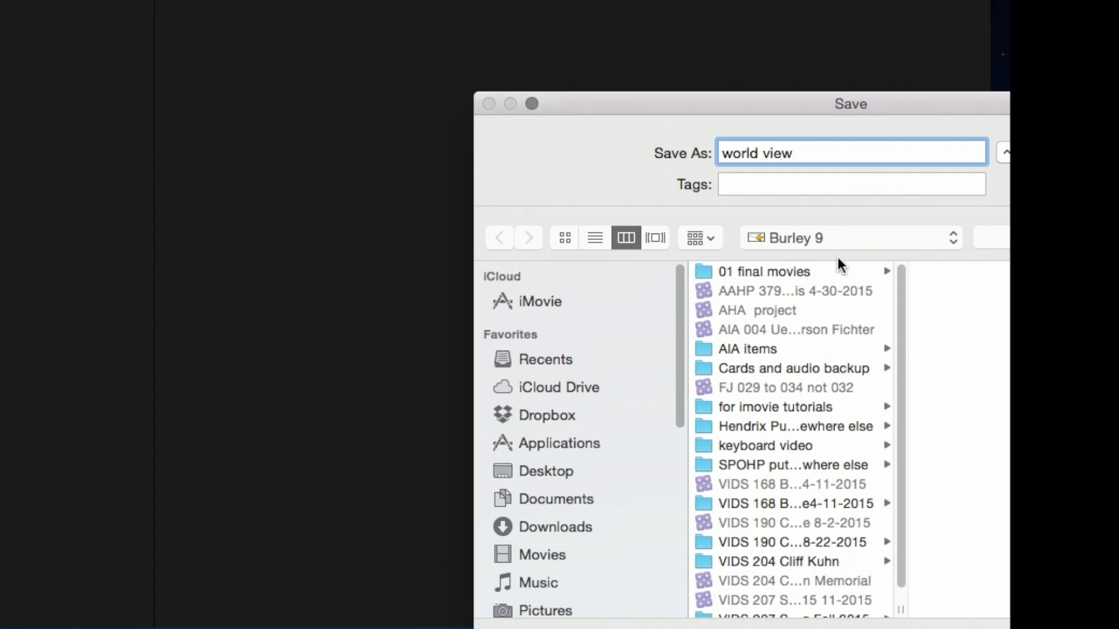
drag(932, 104, 635, 33)
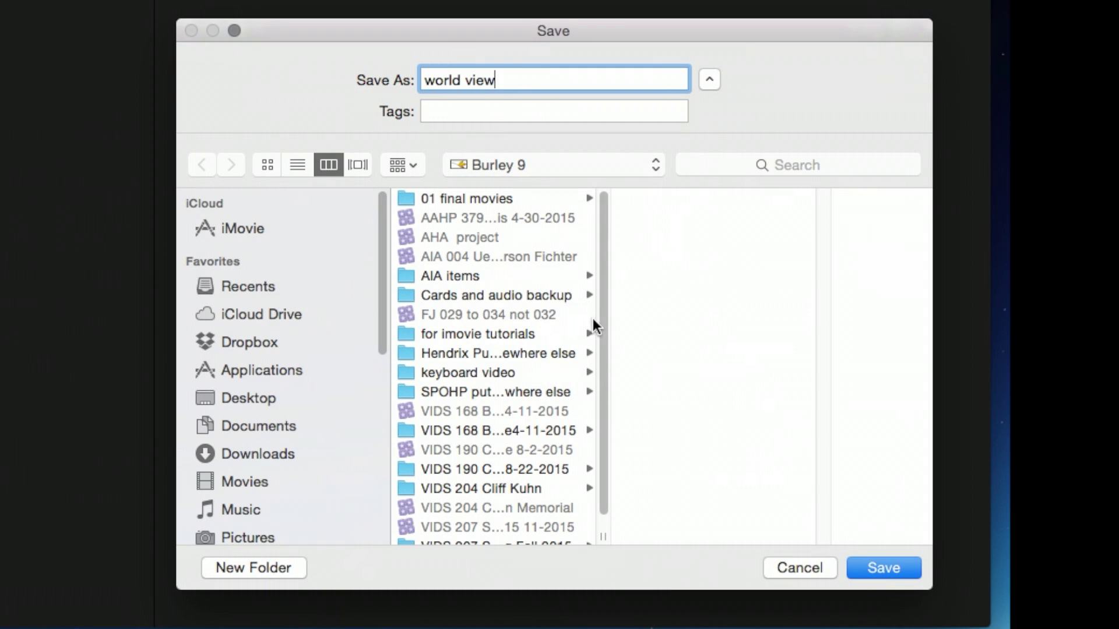
scroll(603, 338, down, 1)
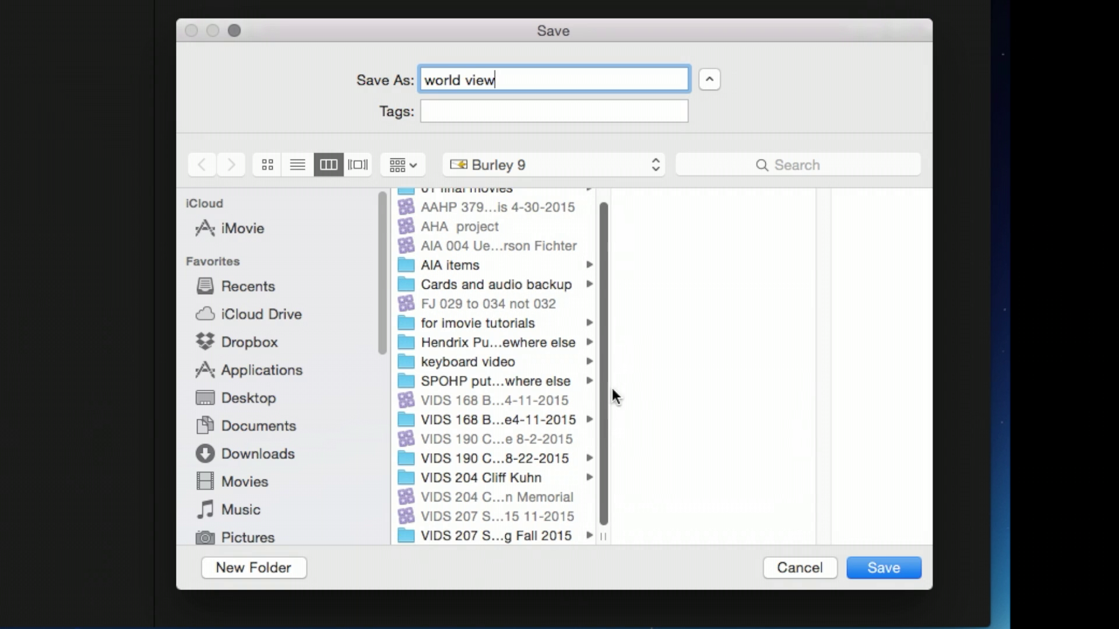
scroll(610, 408, up, 1)
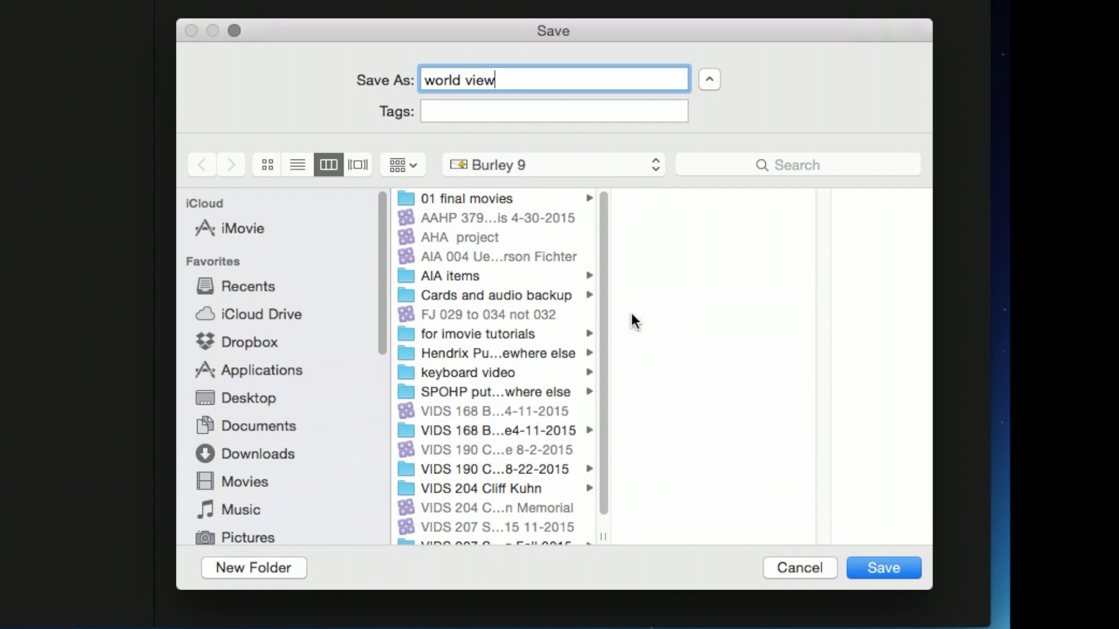
click(896, 564)
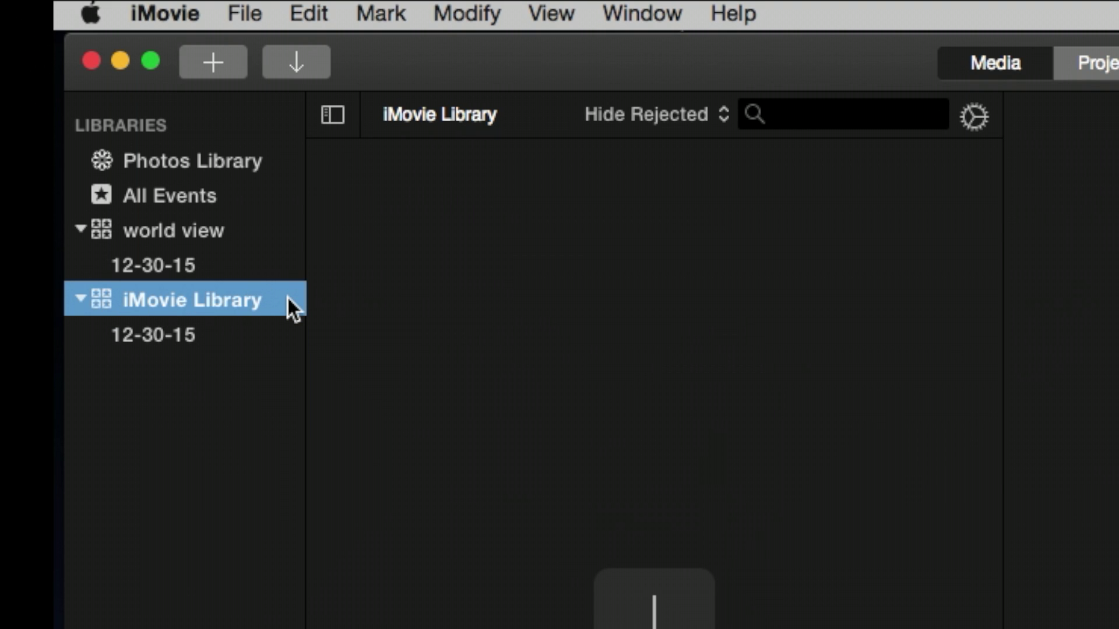
Close the default iMovie Library
mouse_move(288, 298)
click(248, 10)
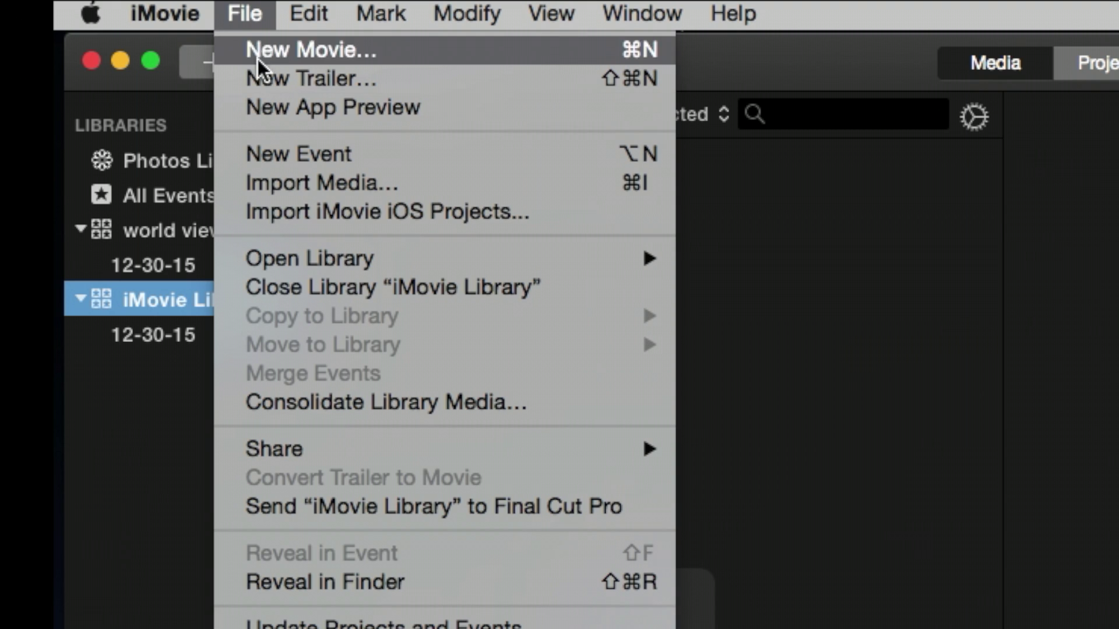
click(471, 288)
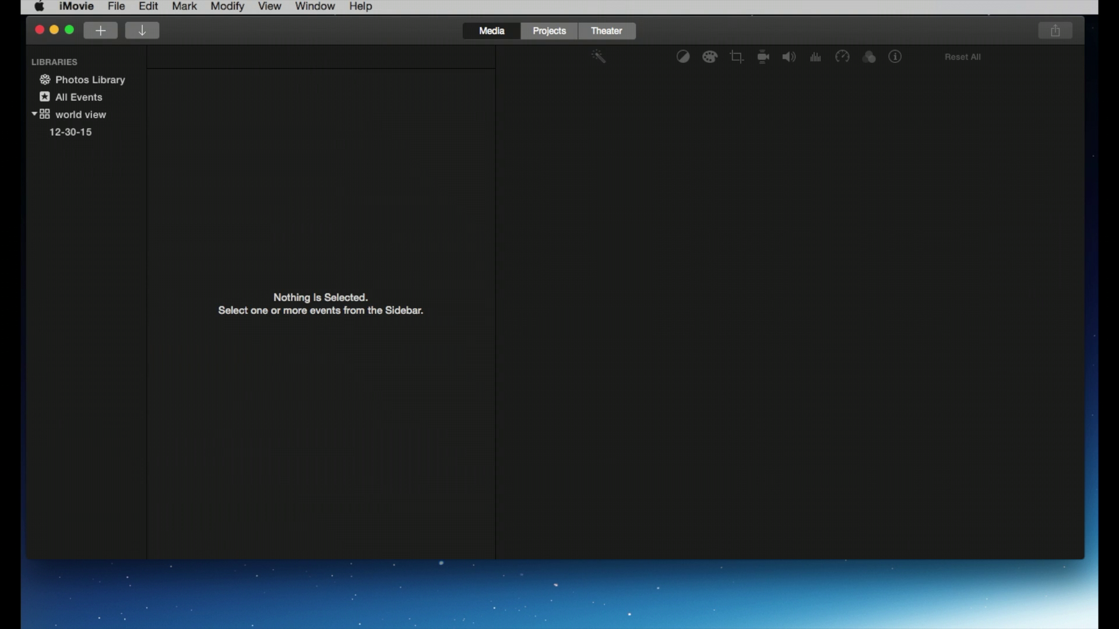
Switch to Finder, look for the world view library file on the Burley 9 drive, and close the Finder window
key(super+Tab)
key(super+n)
drag(909, 224, 555, 133)
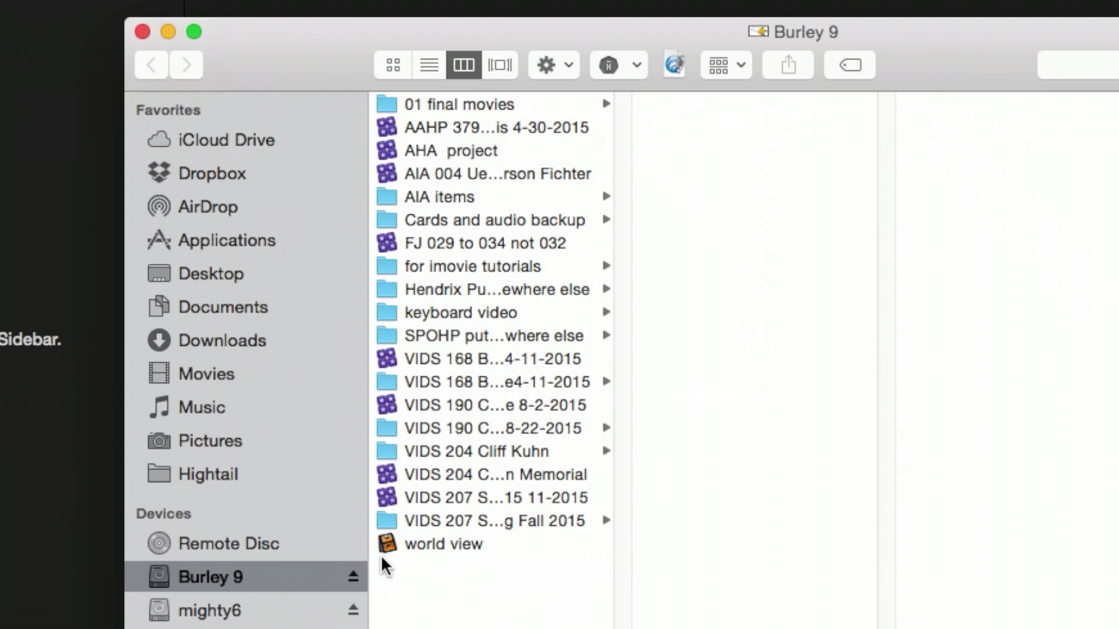
click(142, 31)
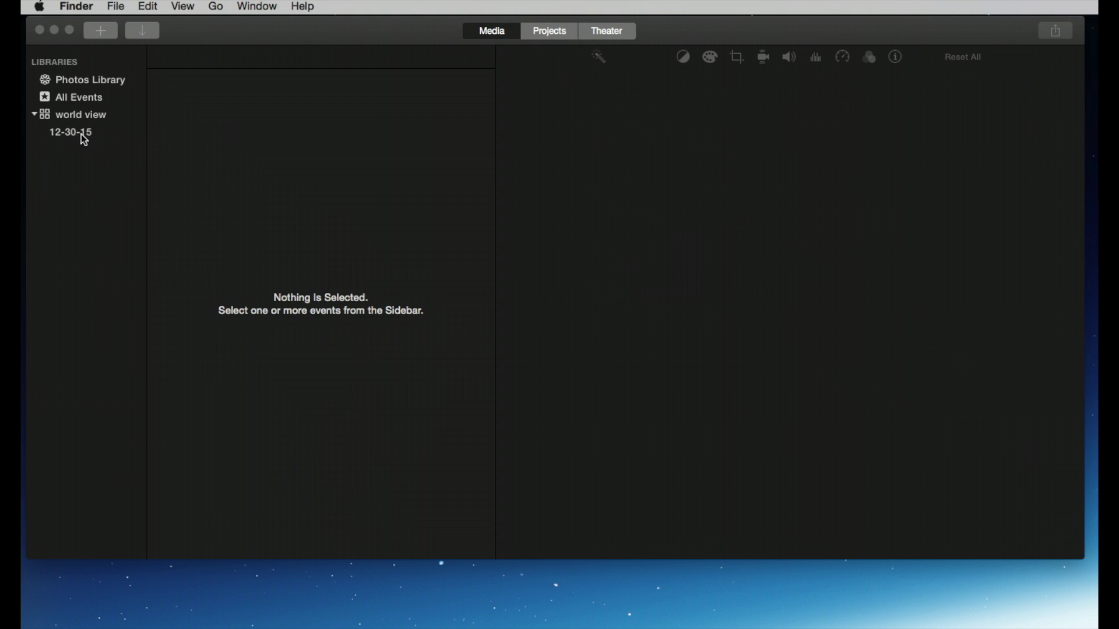
Return to iMovie and rename the 12-30-15 event in the world view library as "video"
click(110, 138)
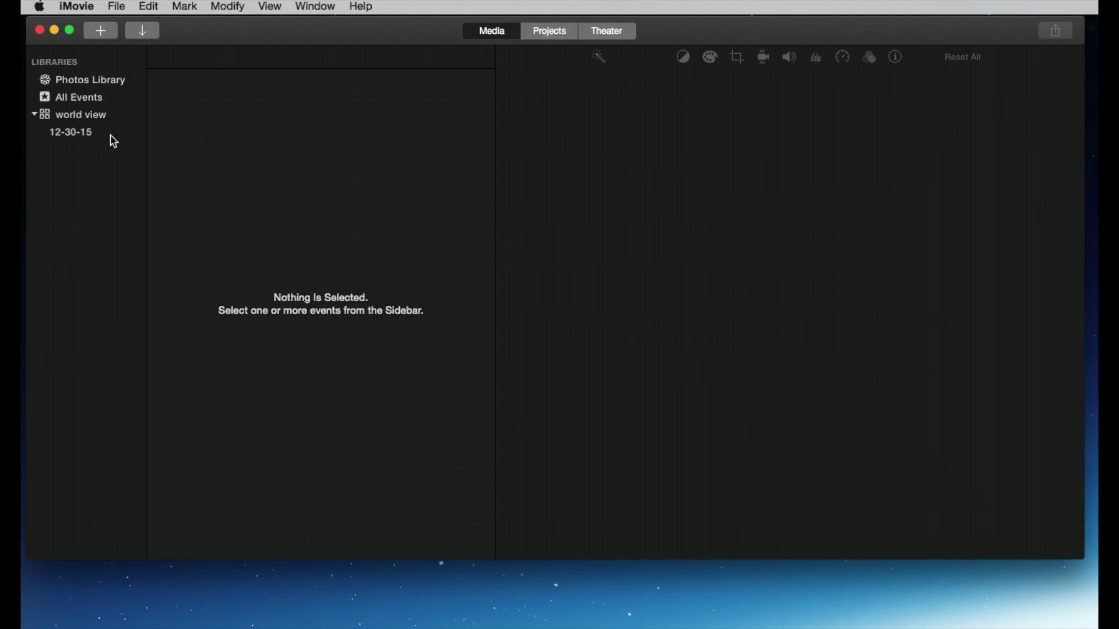
click(97, 138)
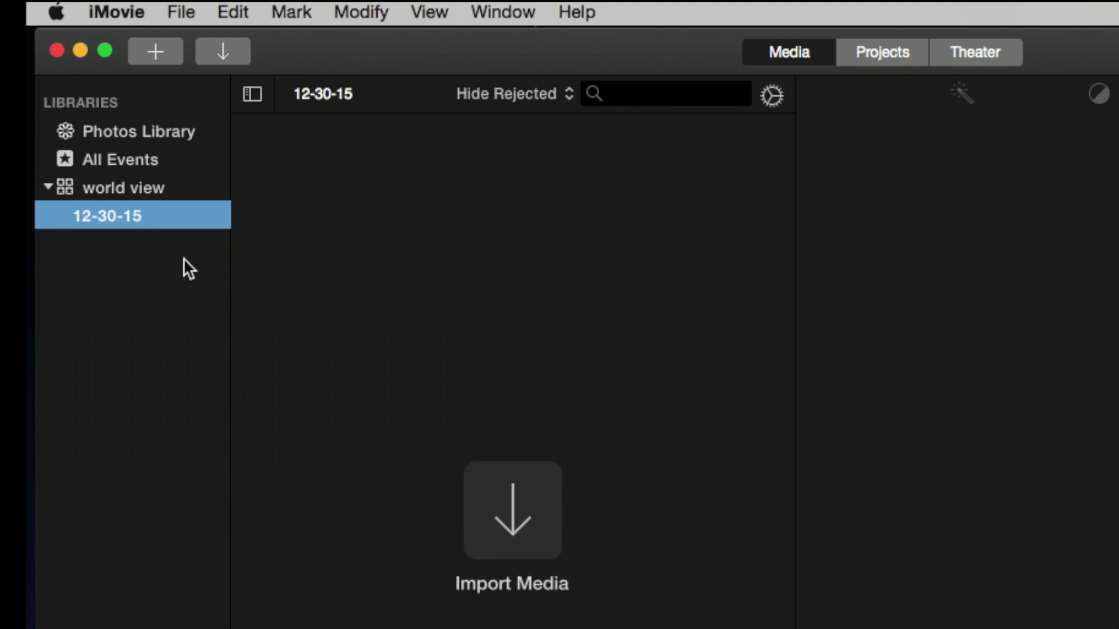
click(97, 212)
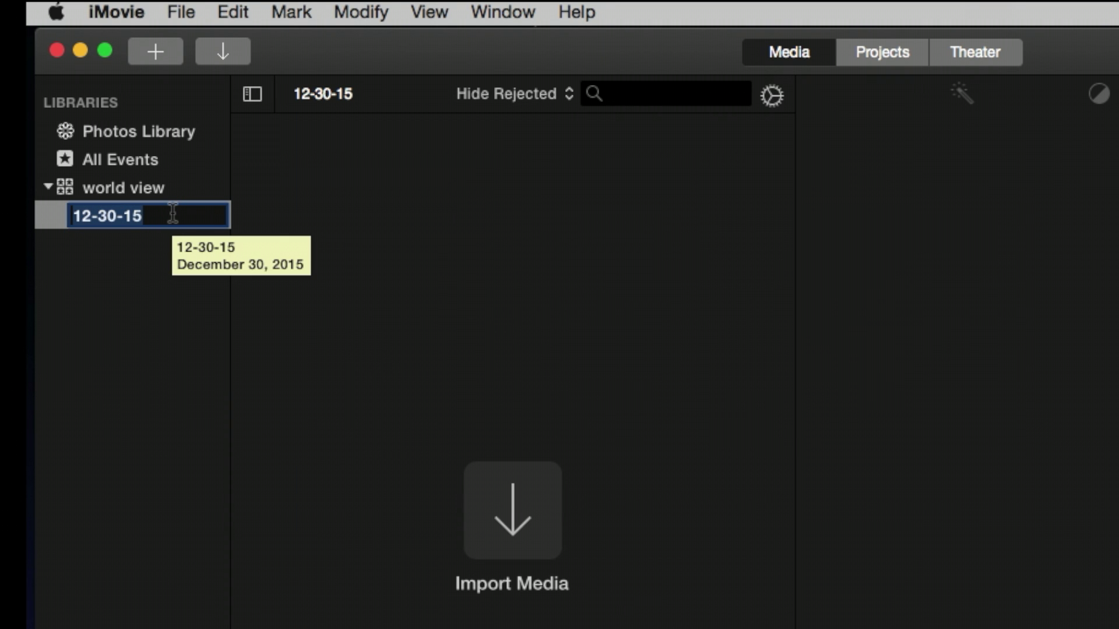
text(video)
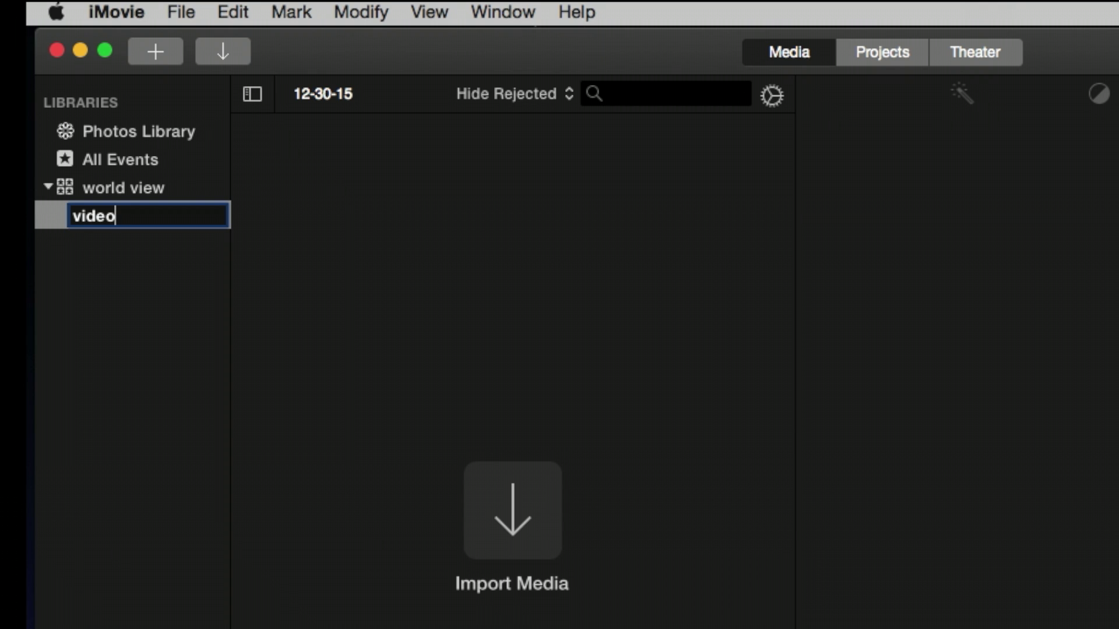
key(Return)
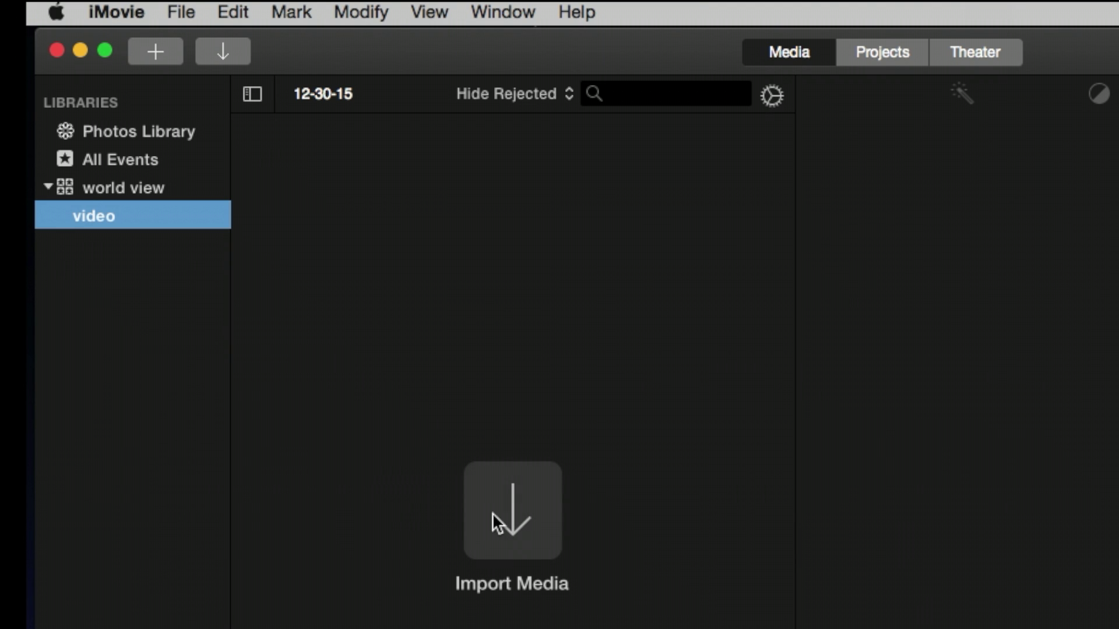
Open the Import window for the video event and look through the contents of the Burley 9 drive
click(507, 521)
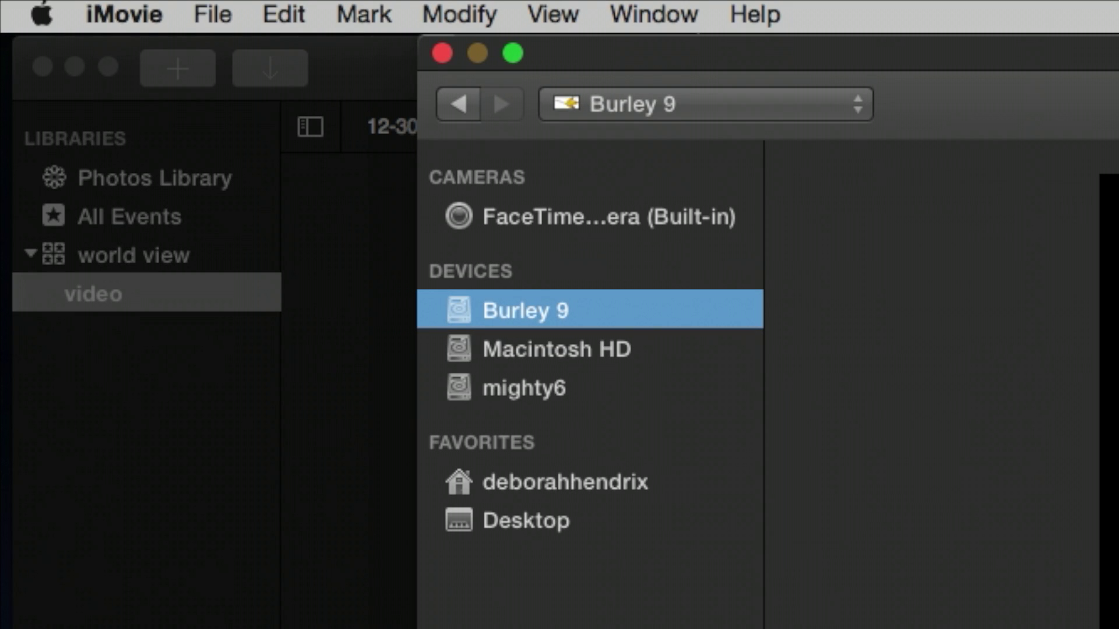
drag(1030, 61, 850, 4)
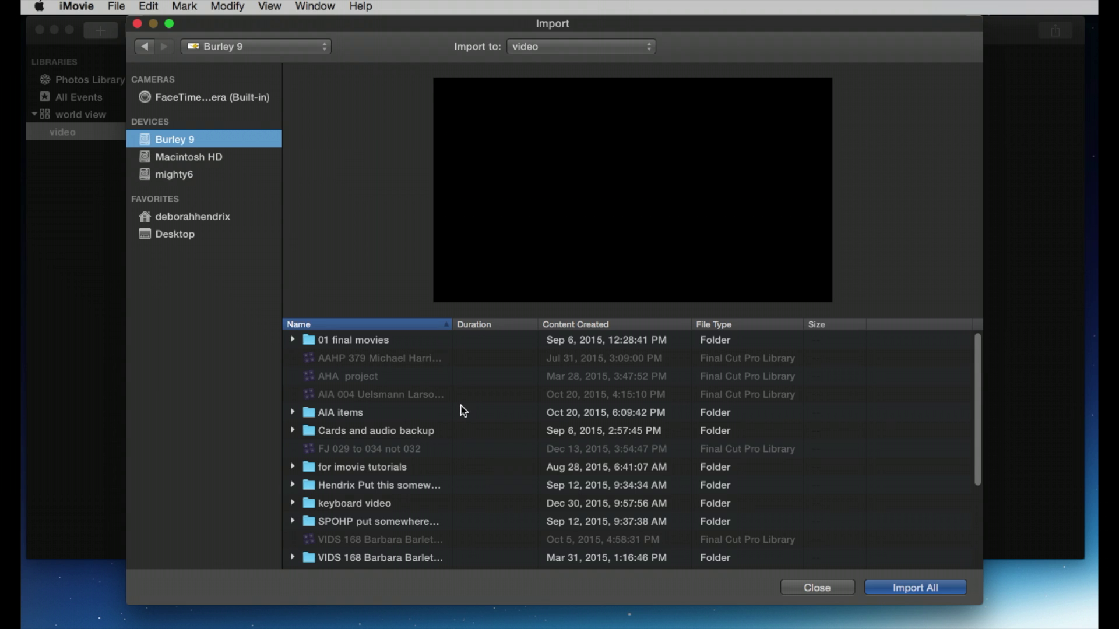
scroll(456, 405, down, 3)
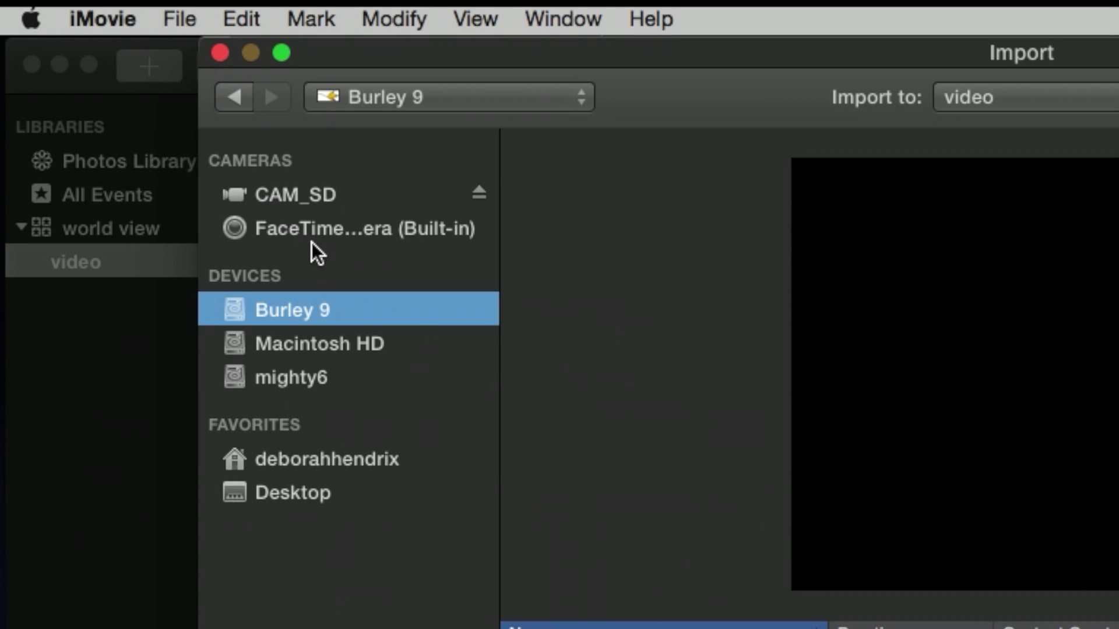
Open the CAM_SD camera card and play back the first and second clips to preview them
click(234, 194)
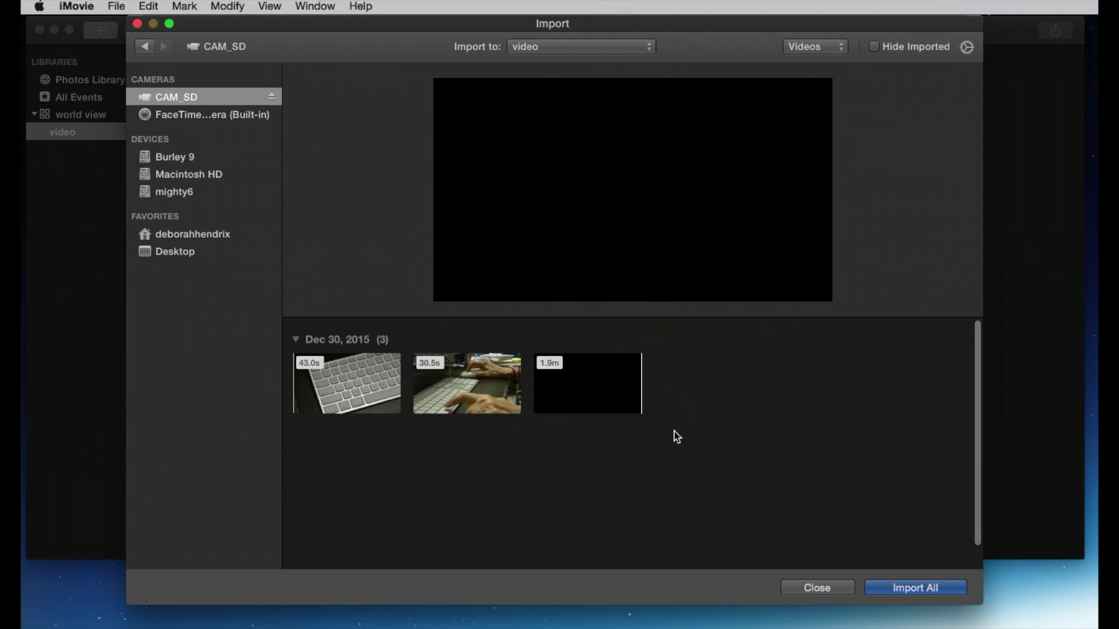
click(341, 391)
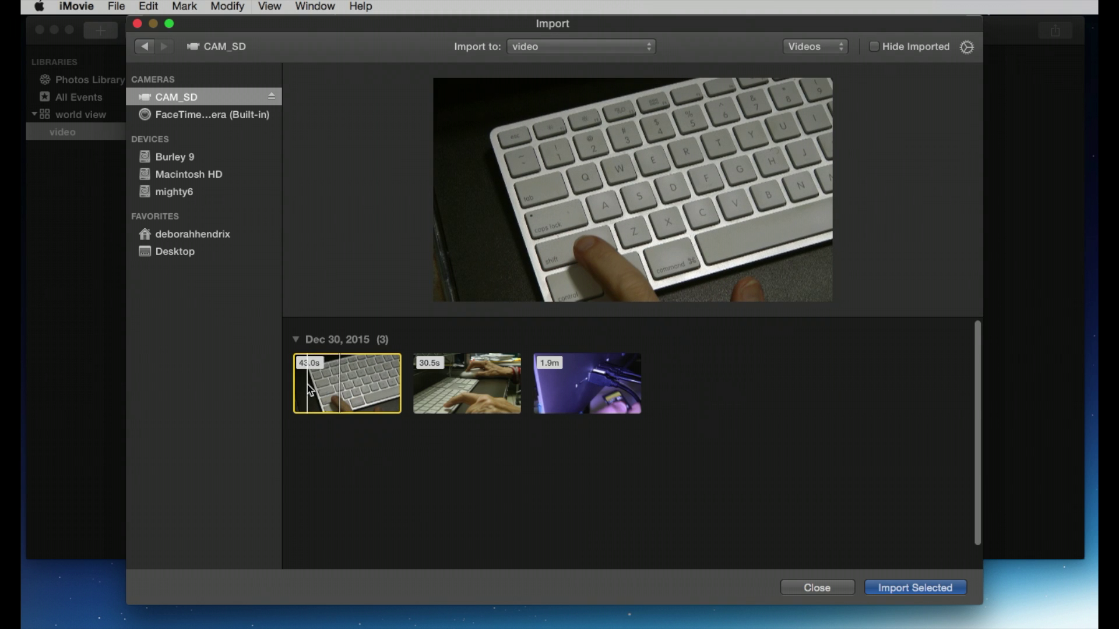
key(space)
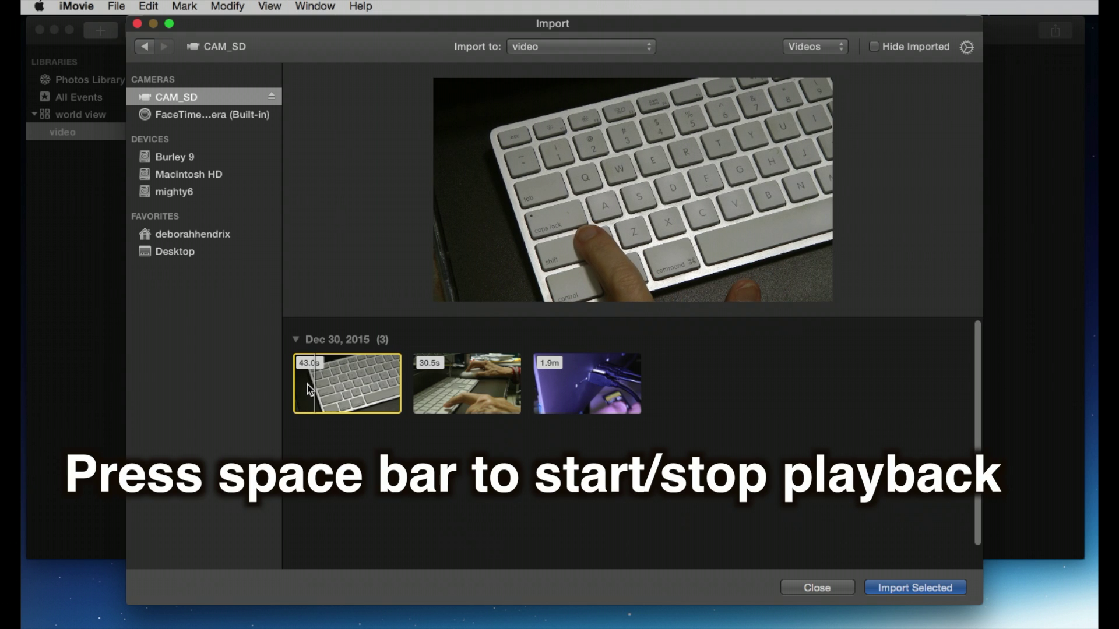
click(426, 394)
key(space)
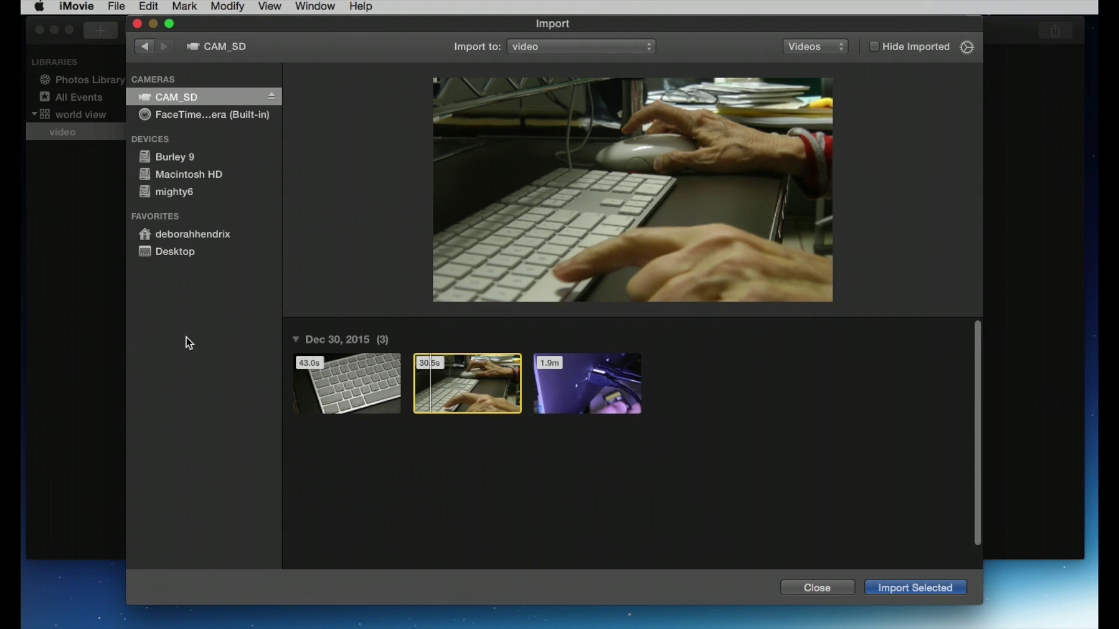
Browse the Burley 9 drive as the import source and expand its keyboard video folder
click(146, 162)
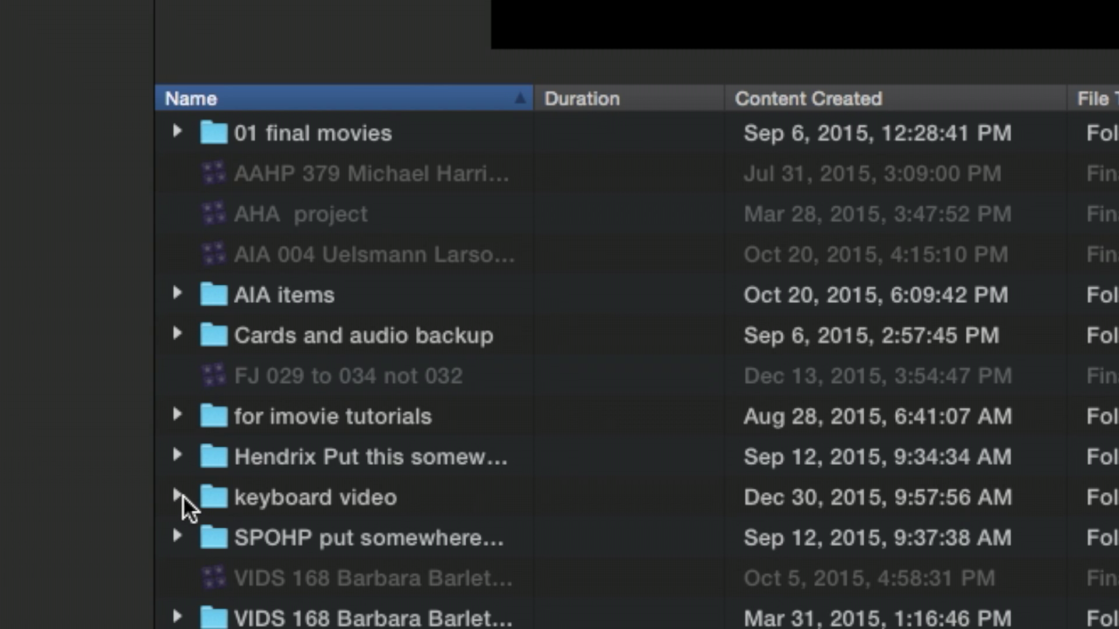
click(177, 497)
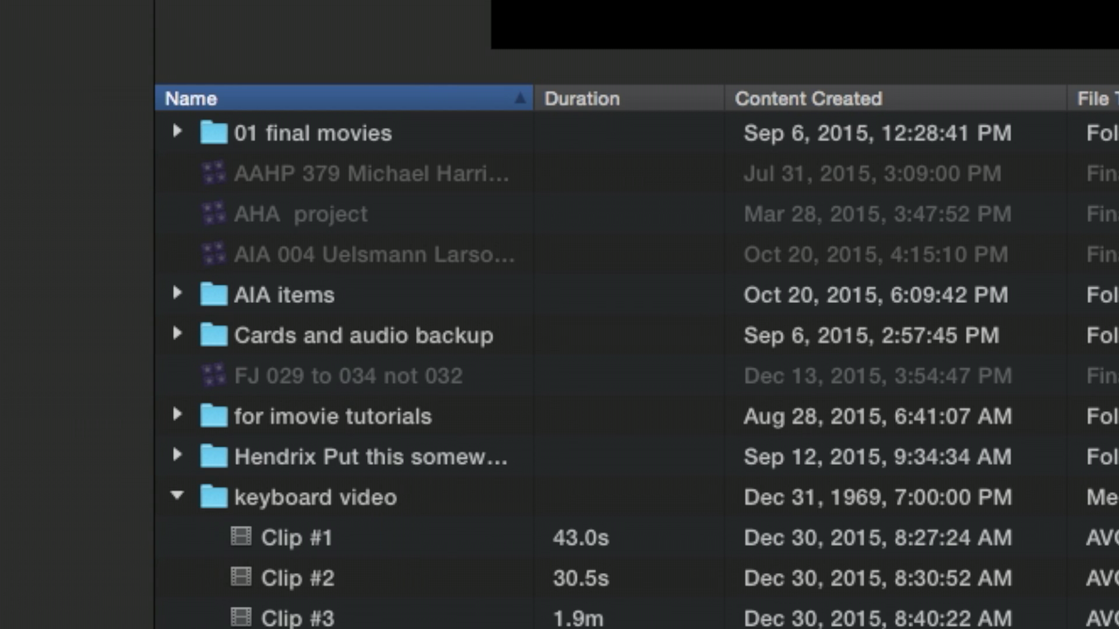
scroll(254, 315, down, 5)
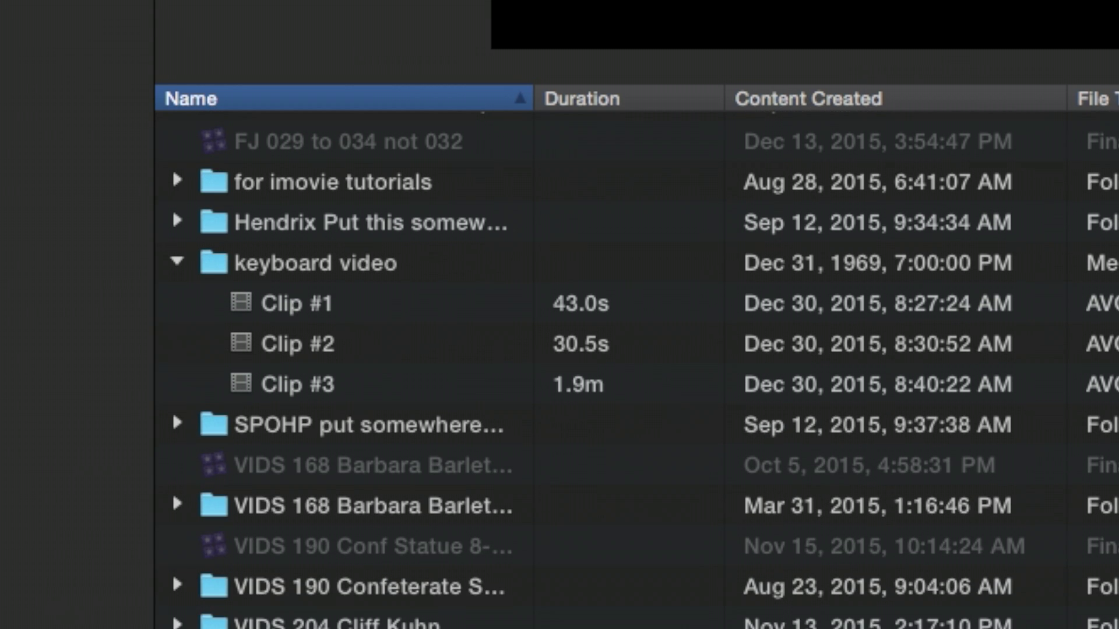
Preview Clip #1, Clip #2 and Clip #3 in the keyboard video folder and collapse the folder
click(254, 315)
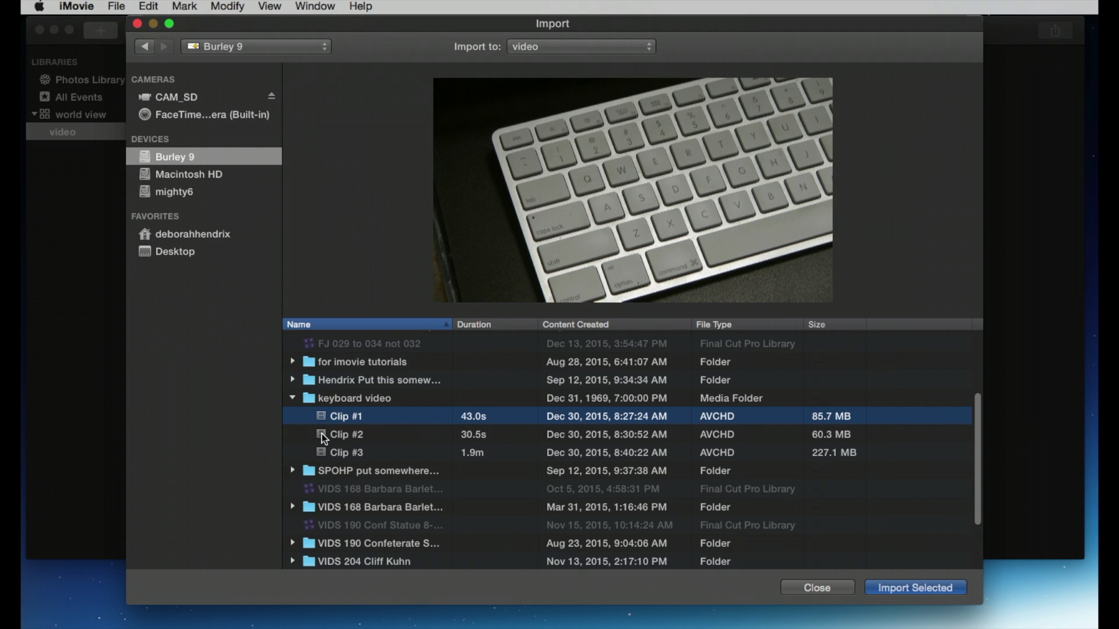
click(324, 436)
click(320, 454)
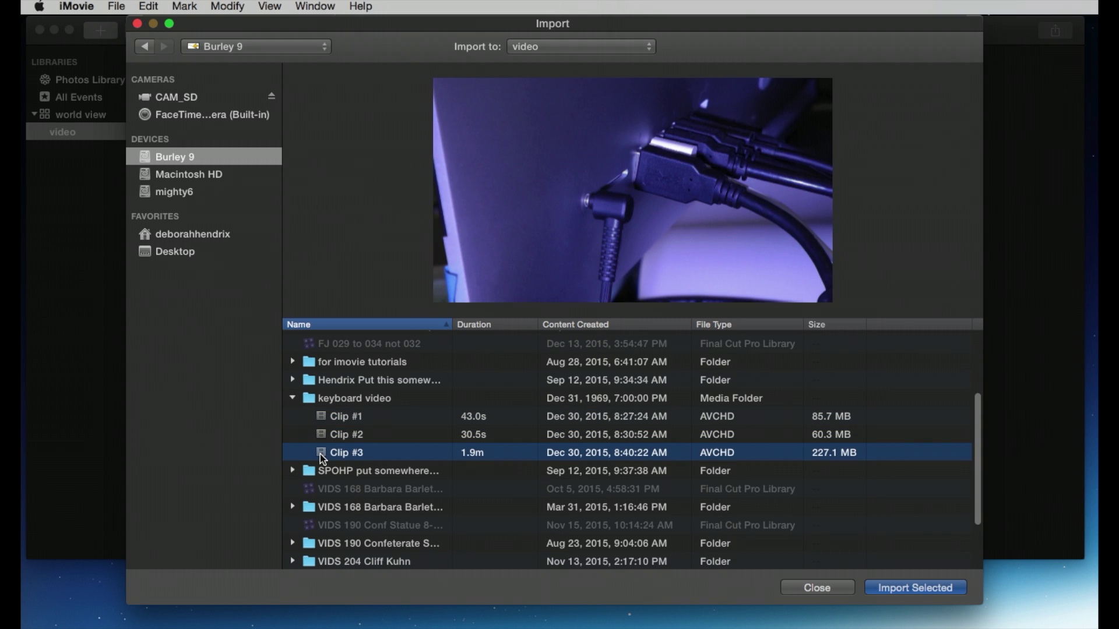
click(324, 421)
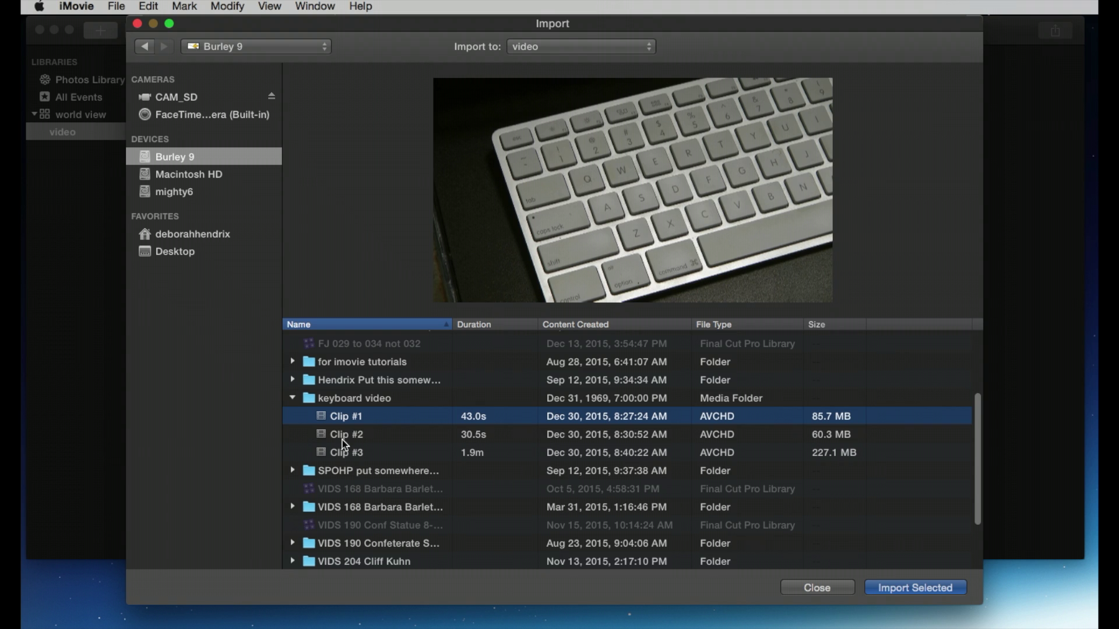
click(292, 398)
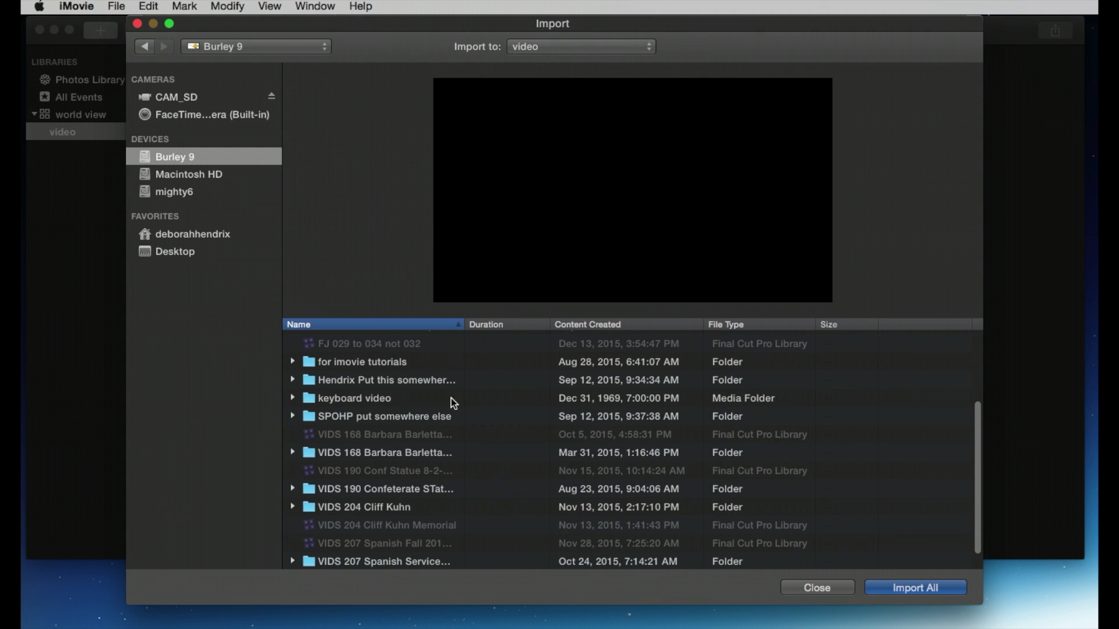
Expand the Cards and audio backup folder, widen the Name column, and expand the VIDS 194 Million Man March folder
scroll(476, 460, up, 2)
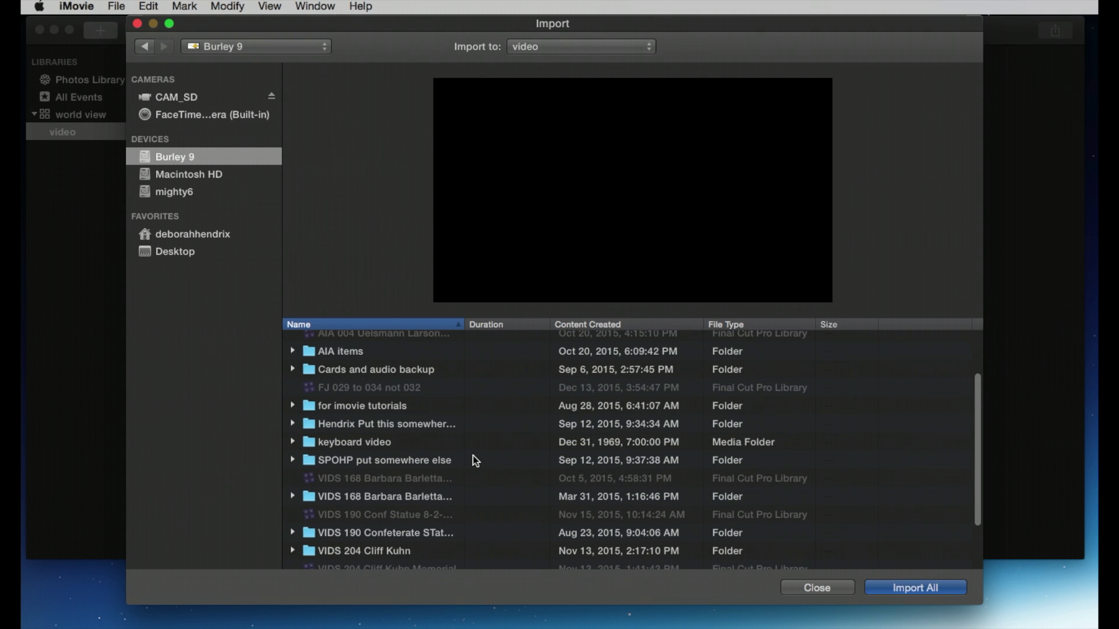
click(292, 369)
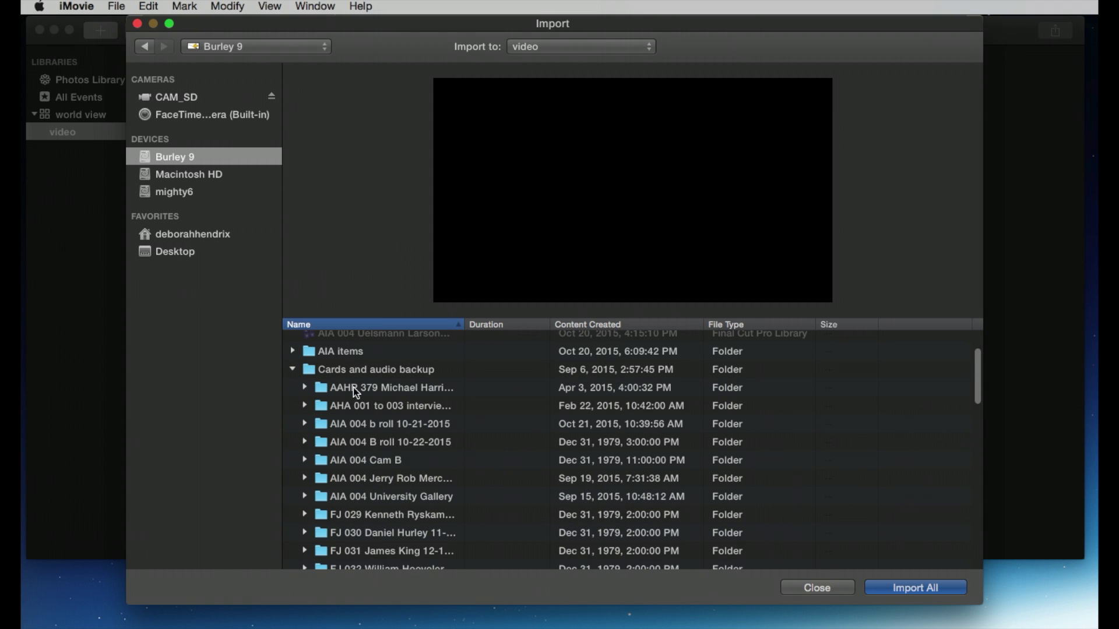
scroll(448, 420, down, 5)
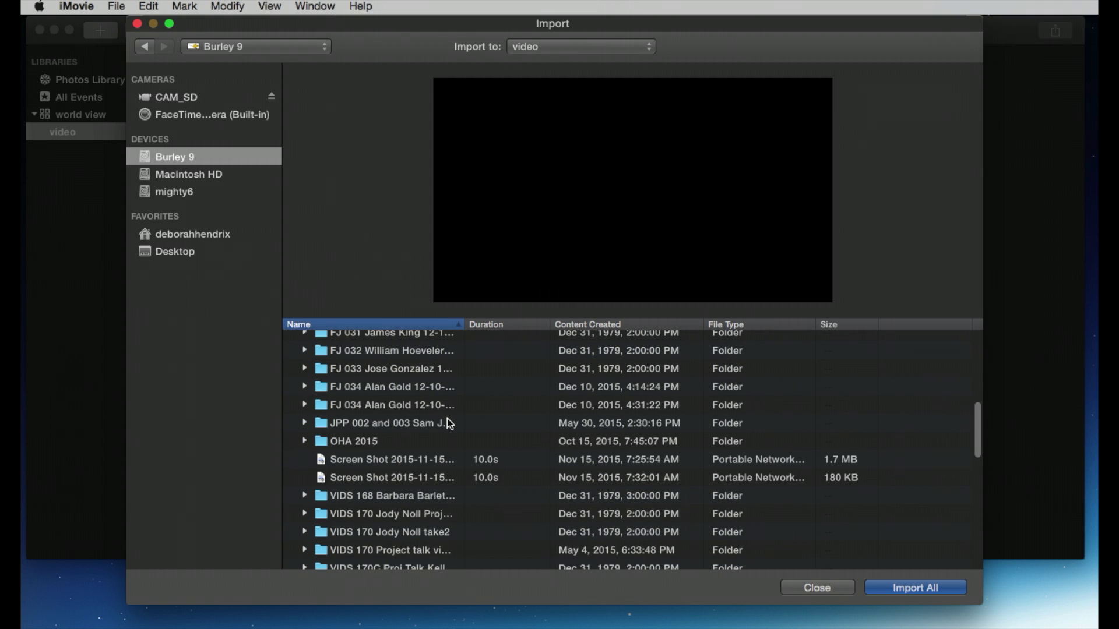
drag(974, 433, 974, 492)
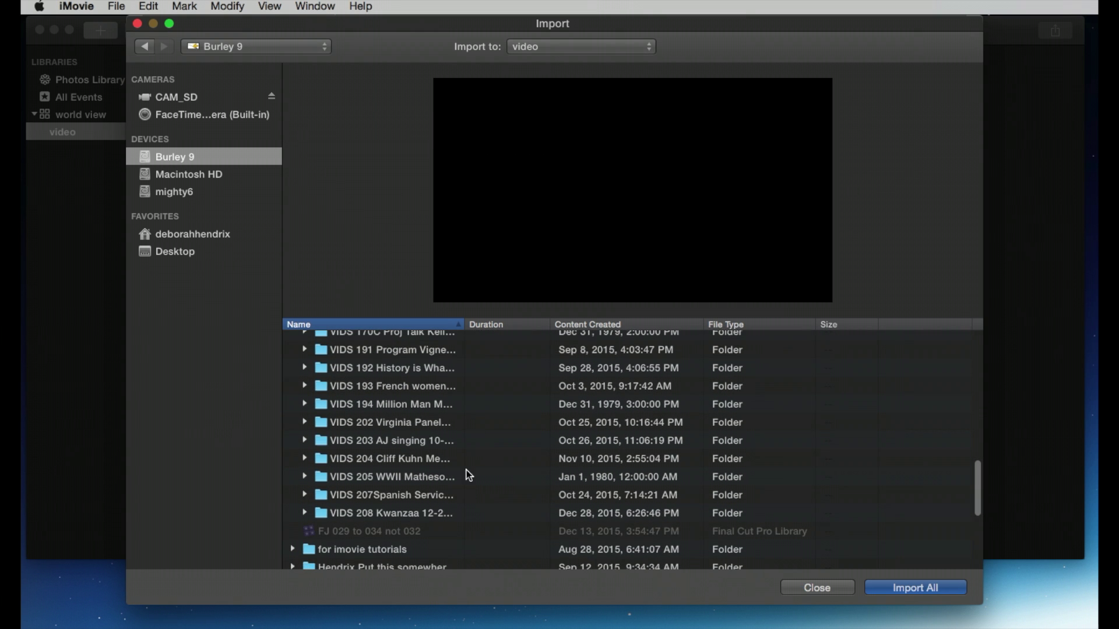
drag(464, 324, 542, 325)
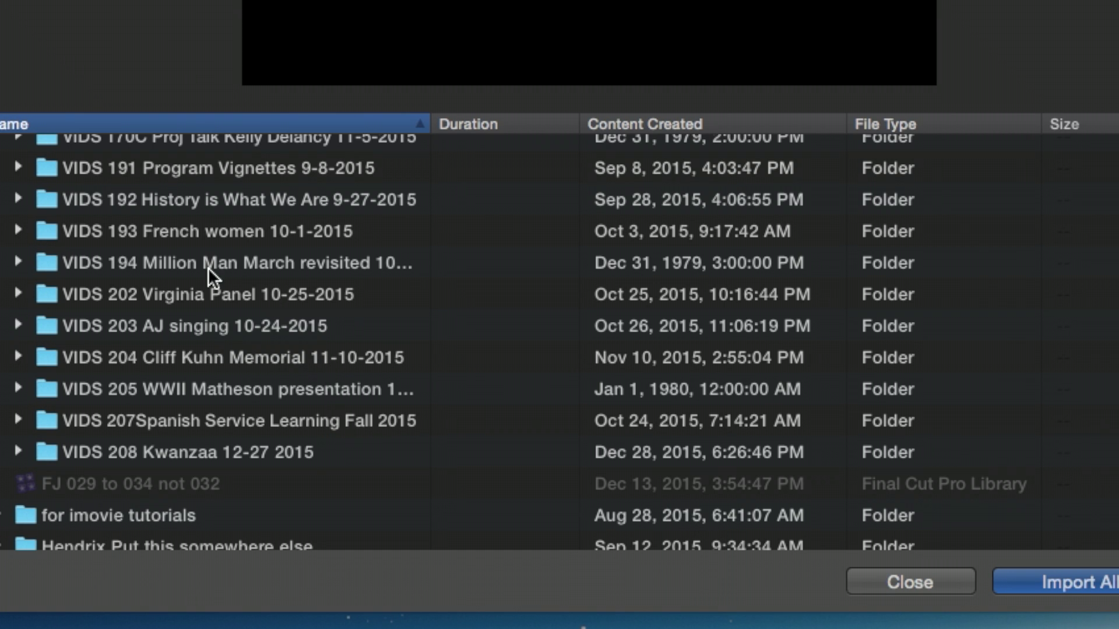
click(19, 264)
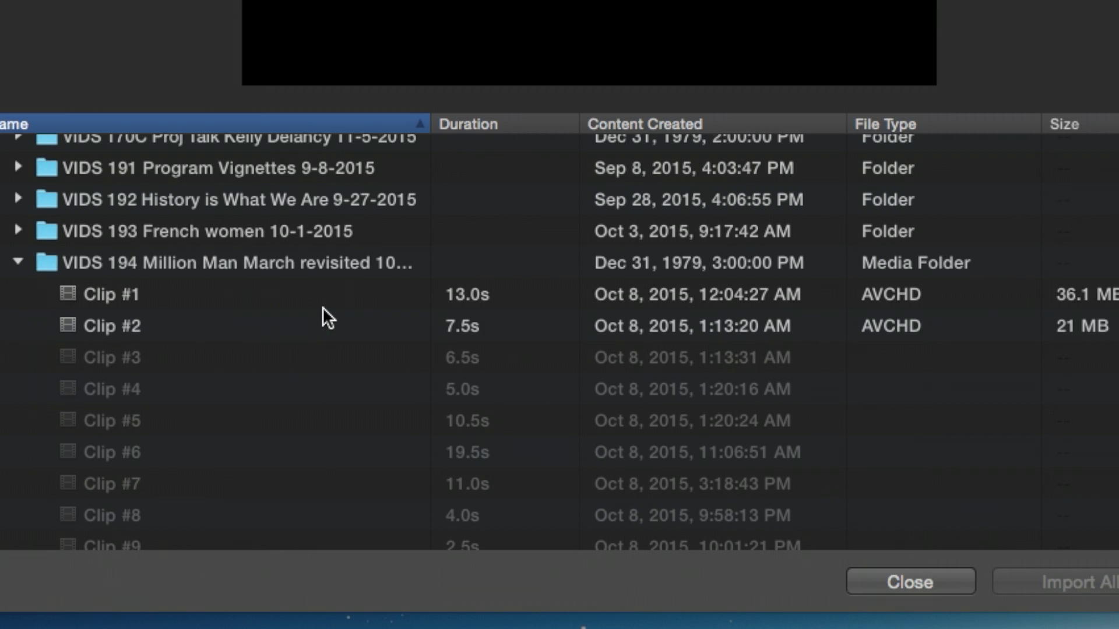
Find Clip #21 in the VIDS 194 Million Man March folder, play its preview, and import it into the video event
scroll(323, 307, down, 1)
scroll(323, 306, down, 10)
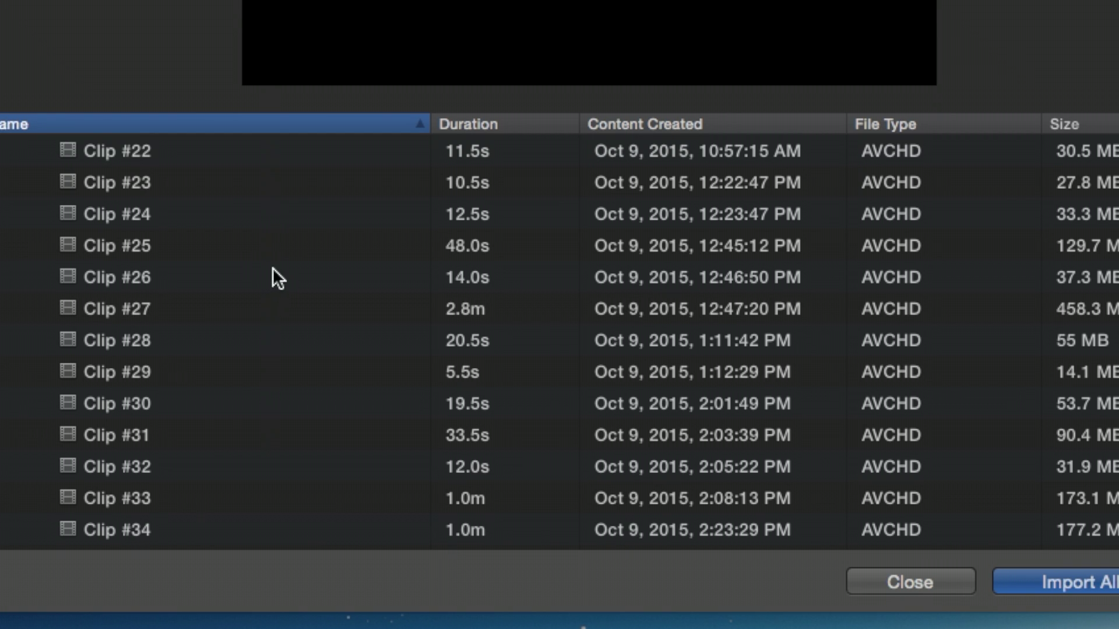
scroll(216, 220, up, 1)
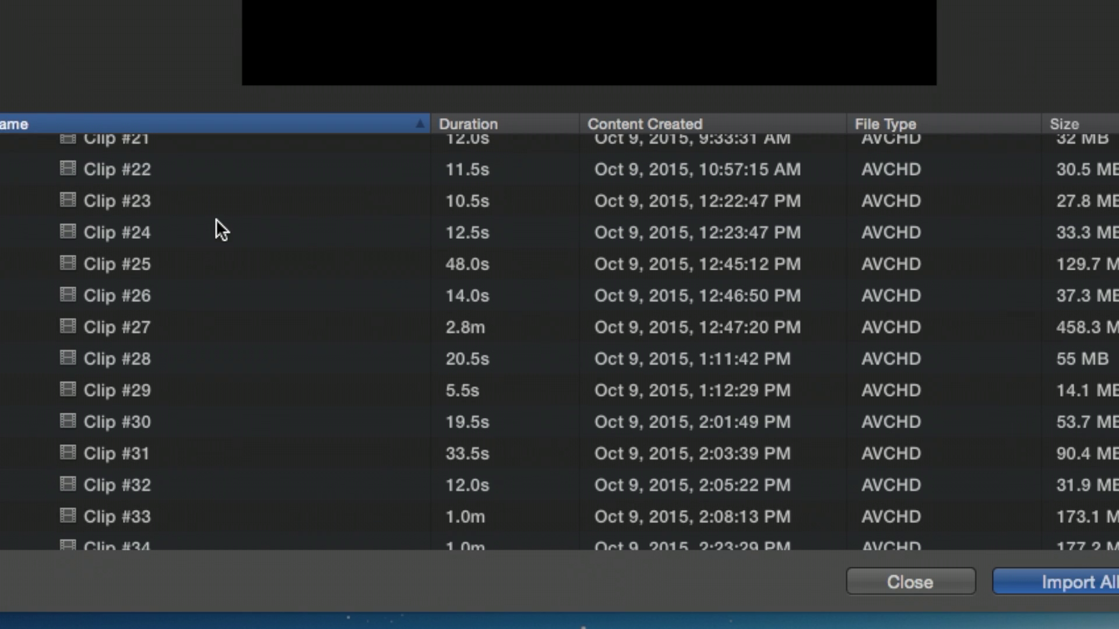
scroll(742, 320, up, 5)
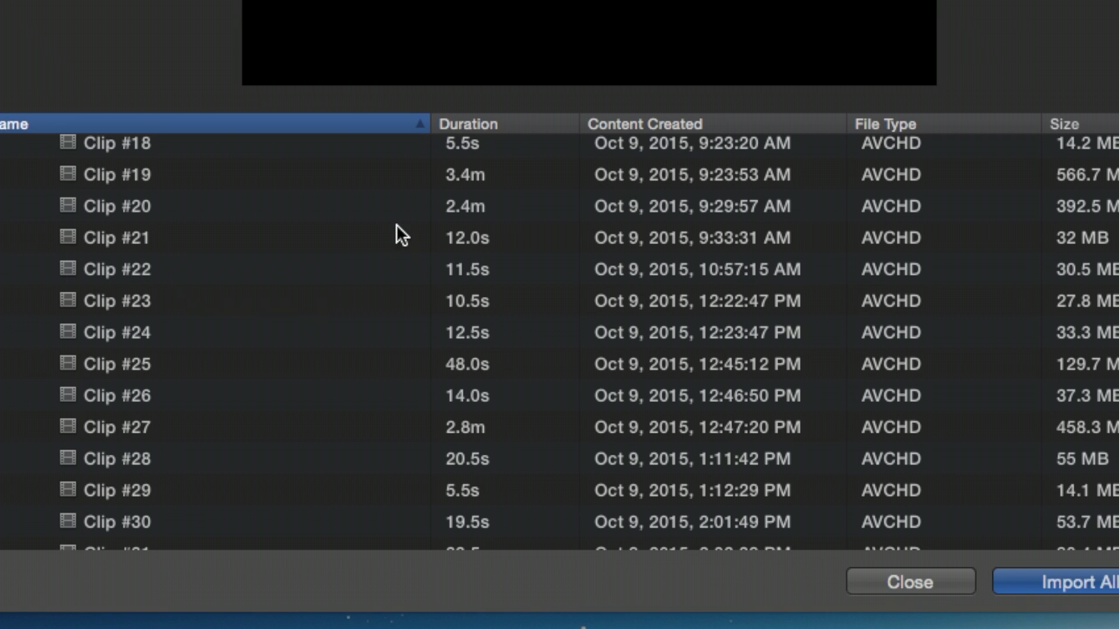
click(65, 237)
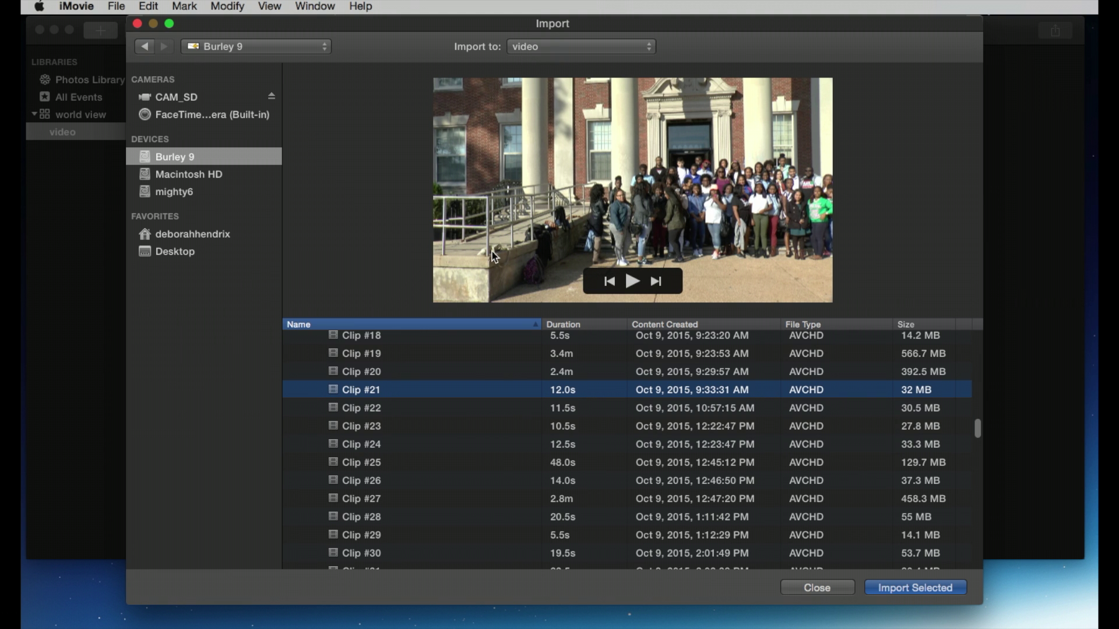
click(632, 281)
mouse_move(631, 284)
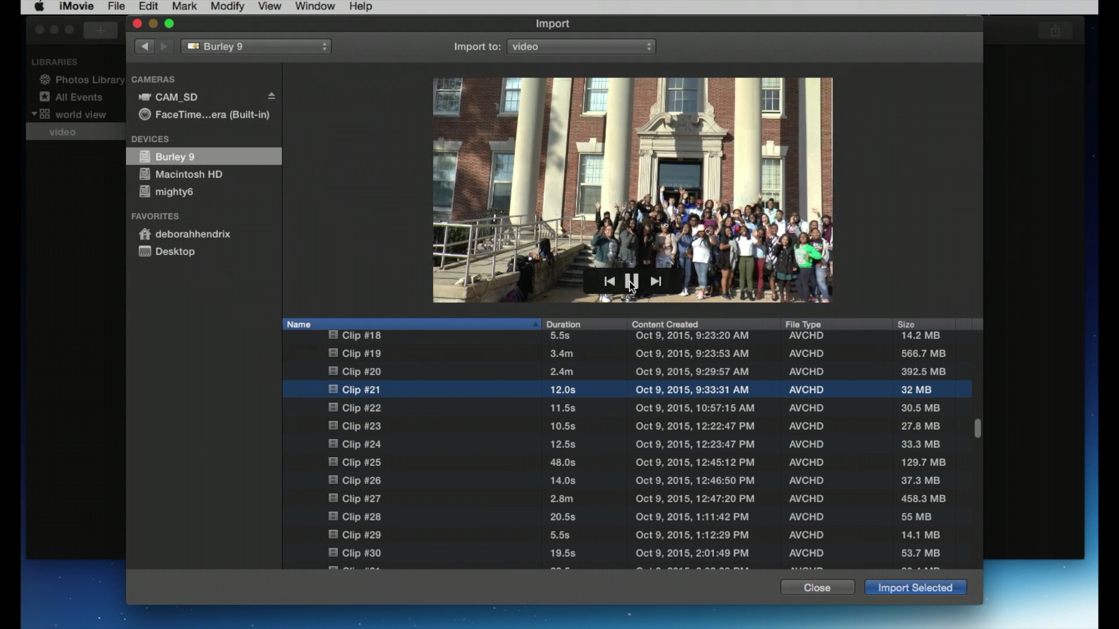
click(631, 281)
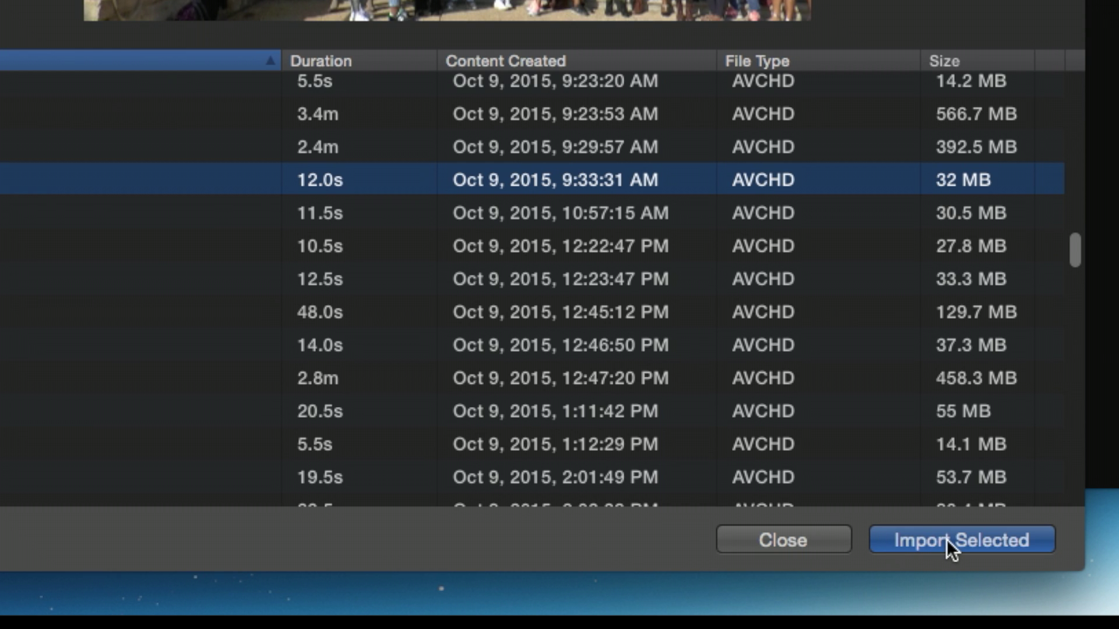
click(946, 540)
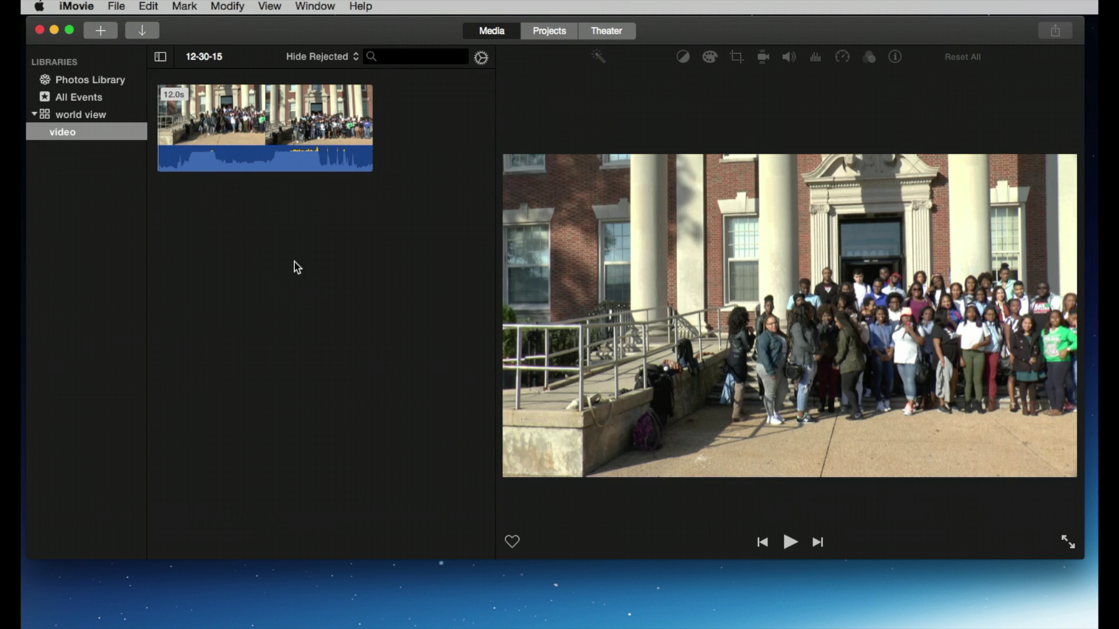
Reopen the Import window for the video event and select Clip #42 in the VIDS 194 Million Man March folder
key(super+i)
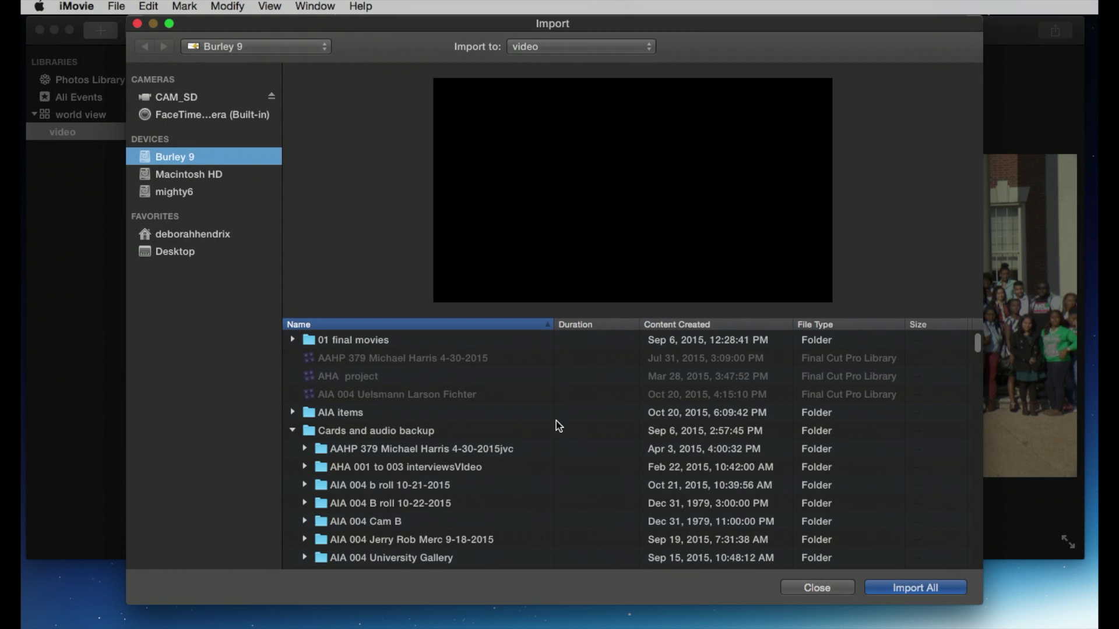
scroll(500, 439, down, 6)
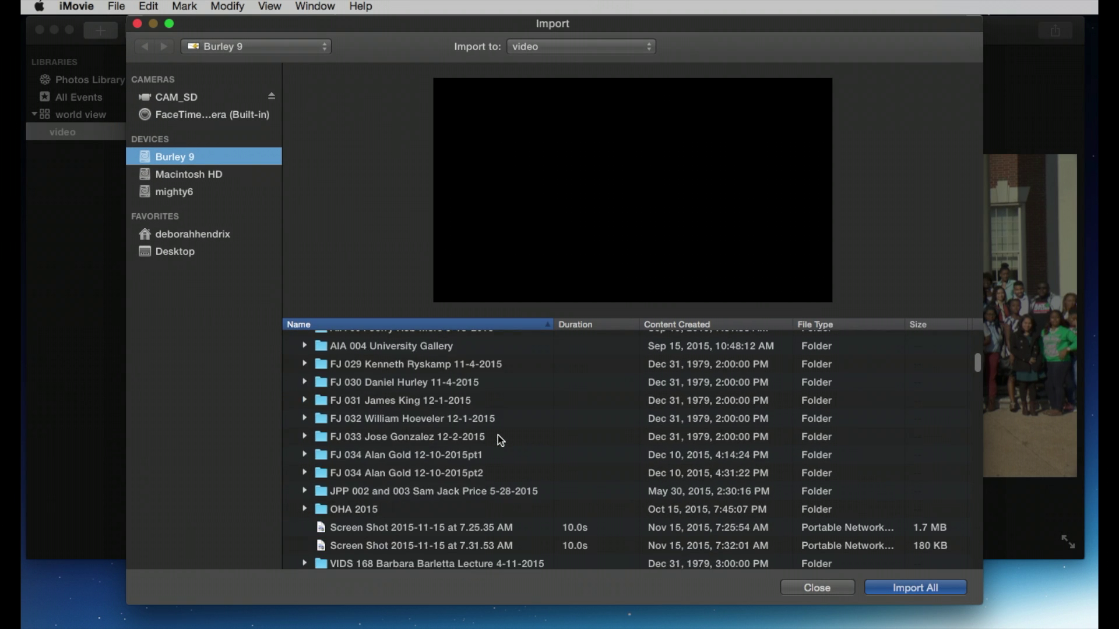
scroll(500, 438, down, 7)
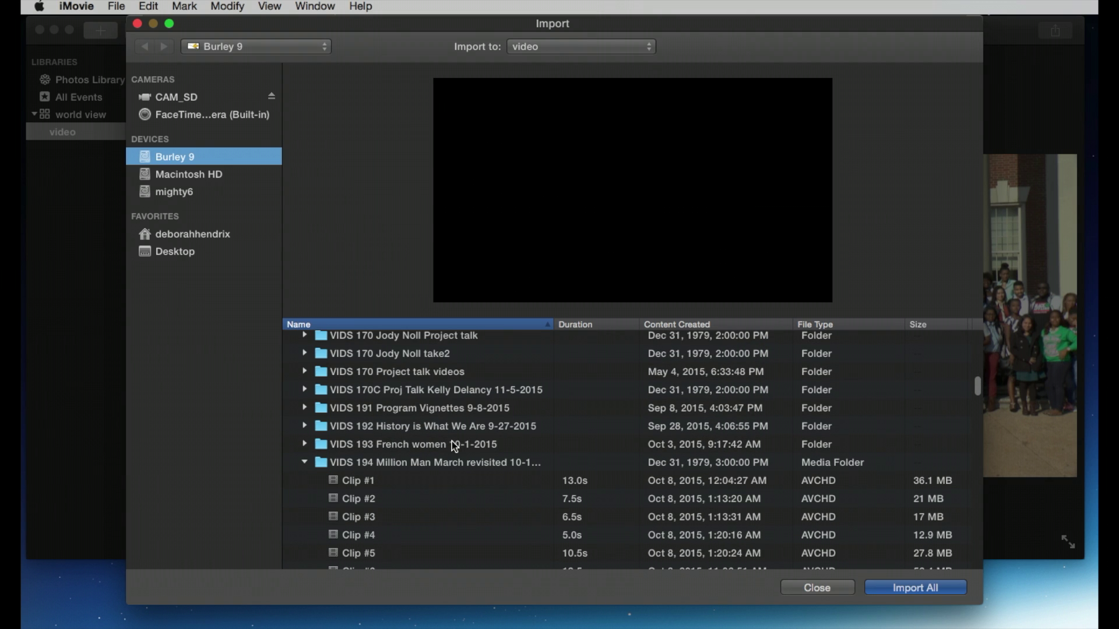
scroll(506, 442, down, 6)
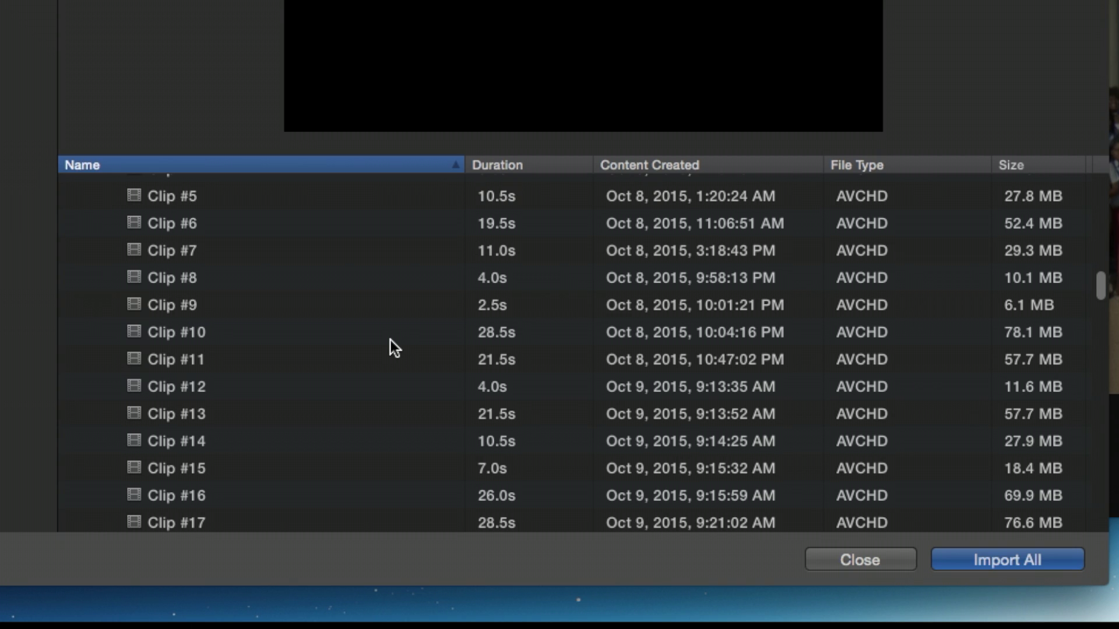
scroll(390, 341, down, 6)
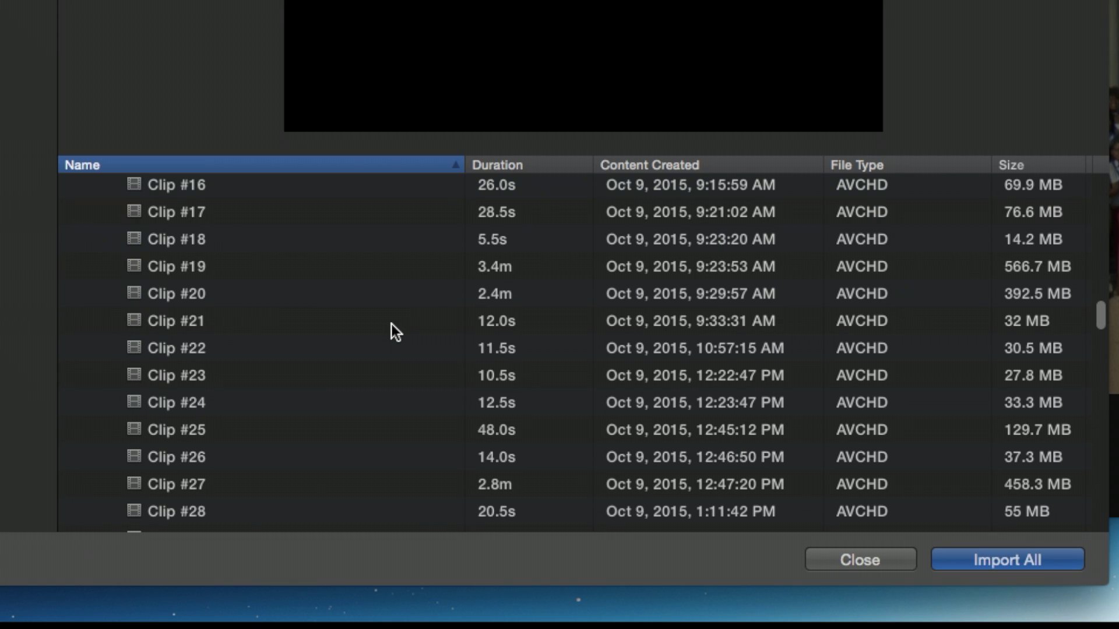
scroll(387, 320, down, 4)
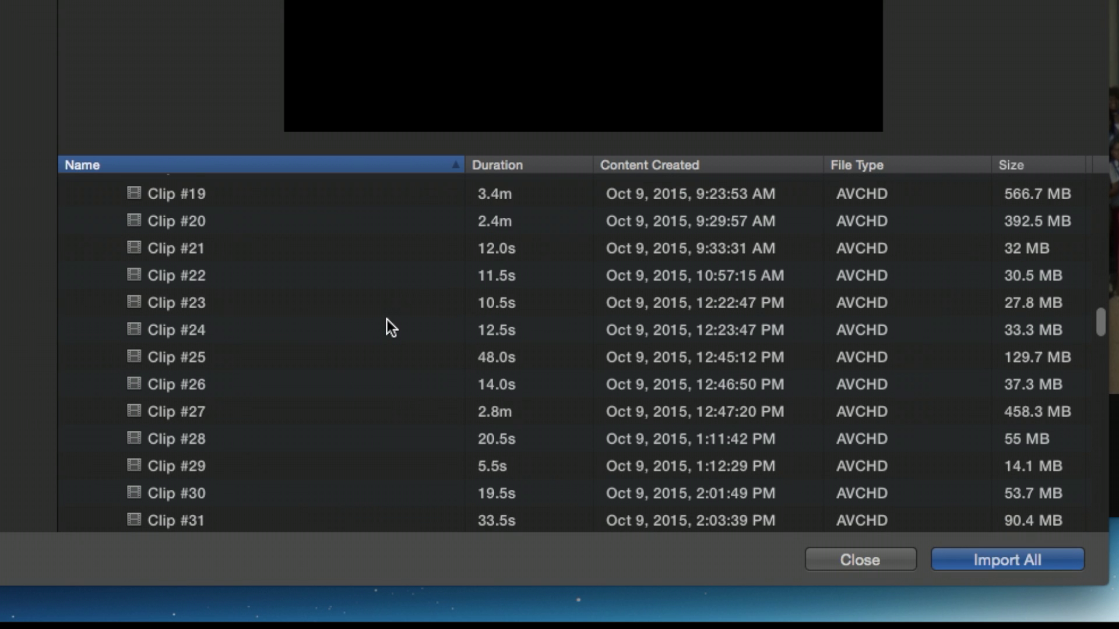
scroll(387, 320, down, 4)
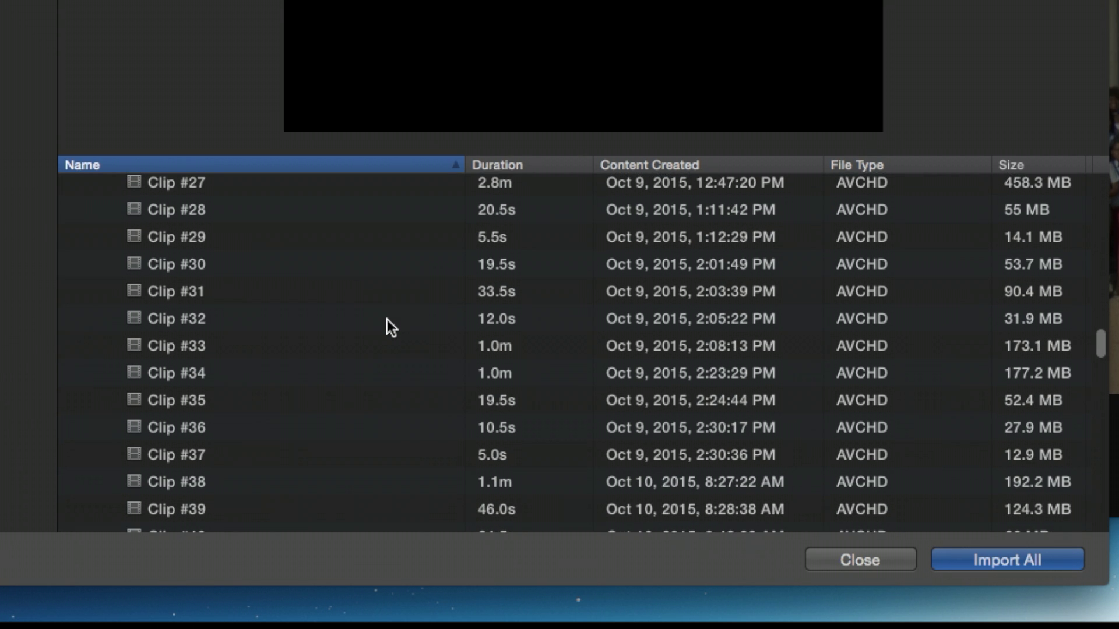
scroll(387, 320, down, 1)
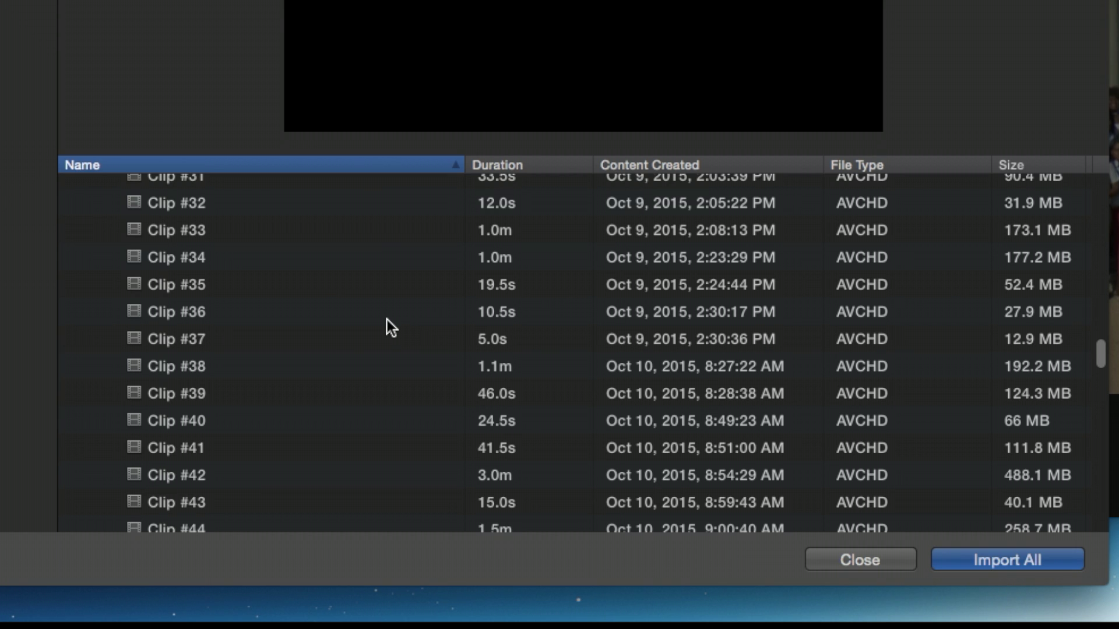
click(137, 475)
Add Clip #72 to the selection and import both selected clips into the video event
scroll(309, 425, down, 9)
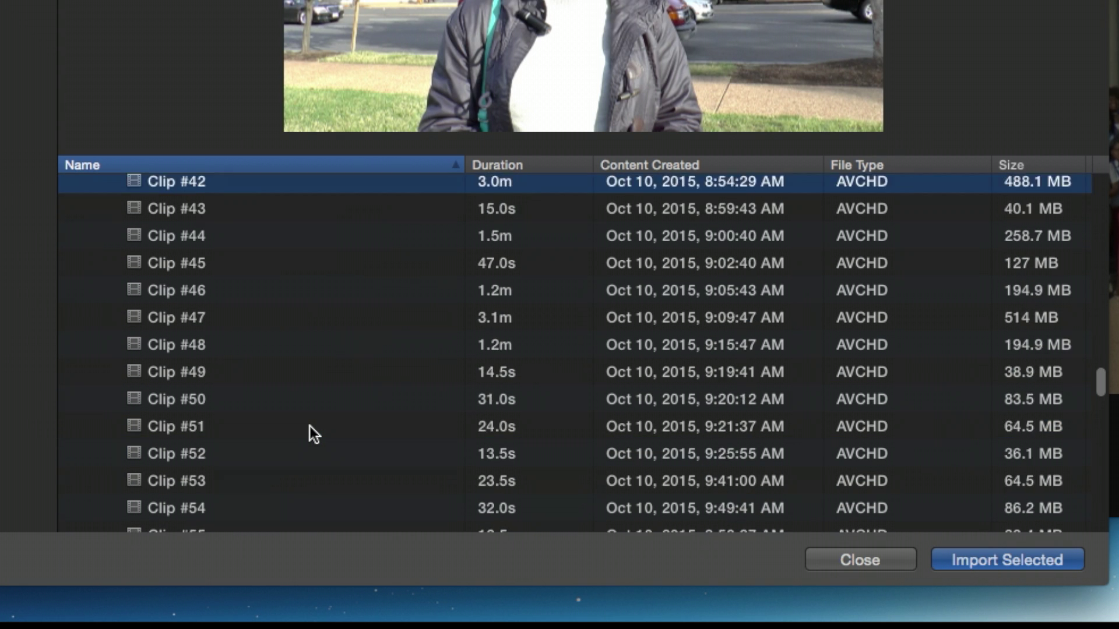
scroll(309, 425, down, 1)
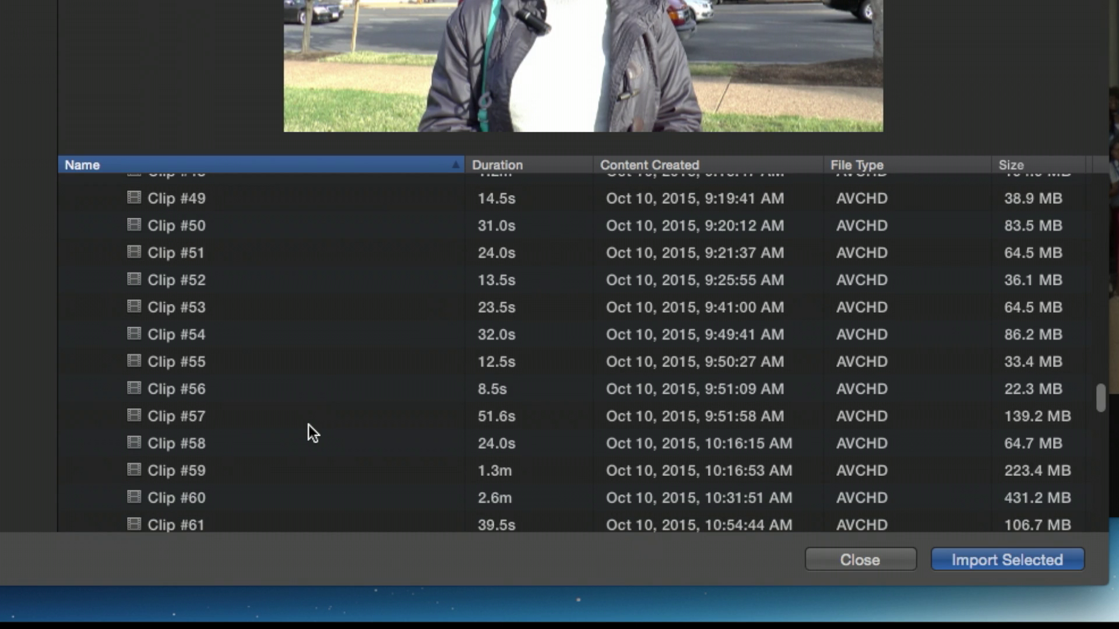
scroll(309, 425, down, 6)
scroll(309, 425, down, 2)
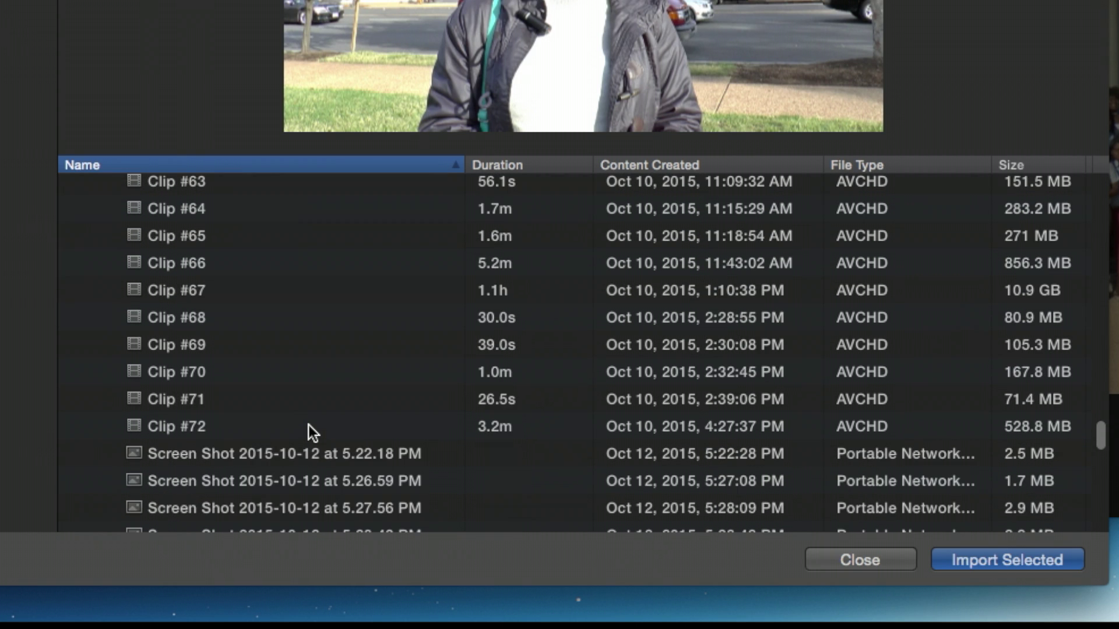
click(134, 429)
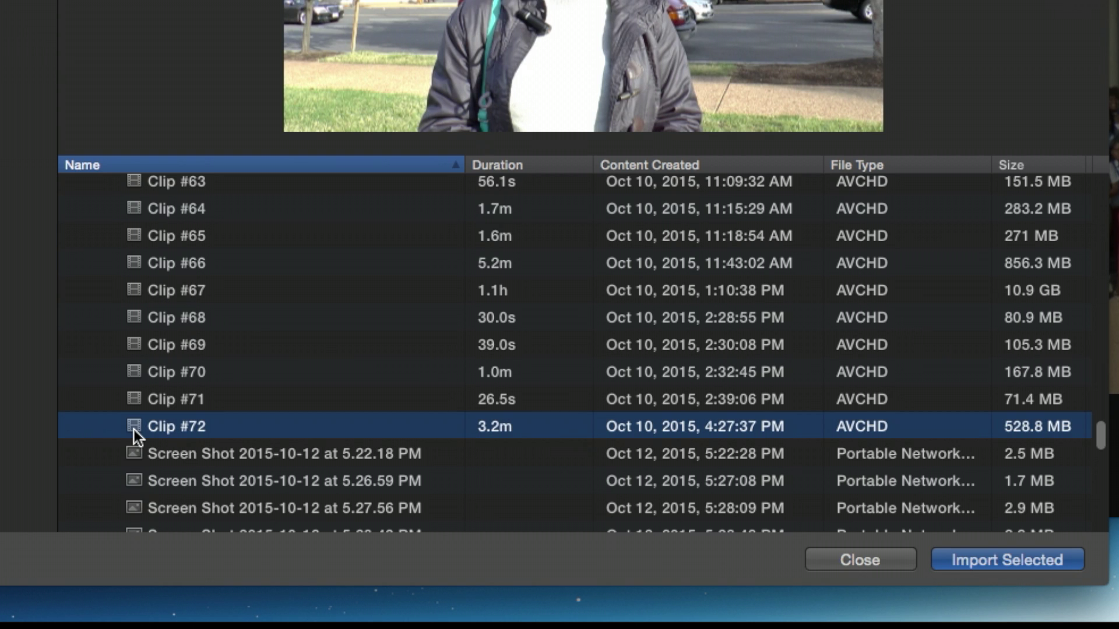
click(980, 561)
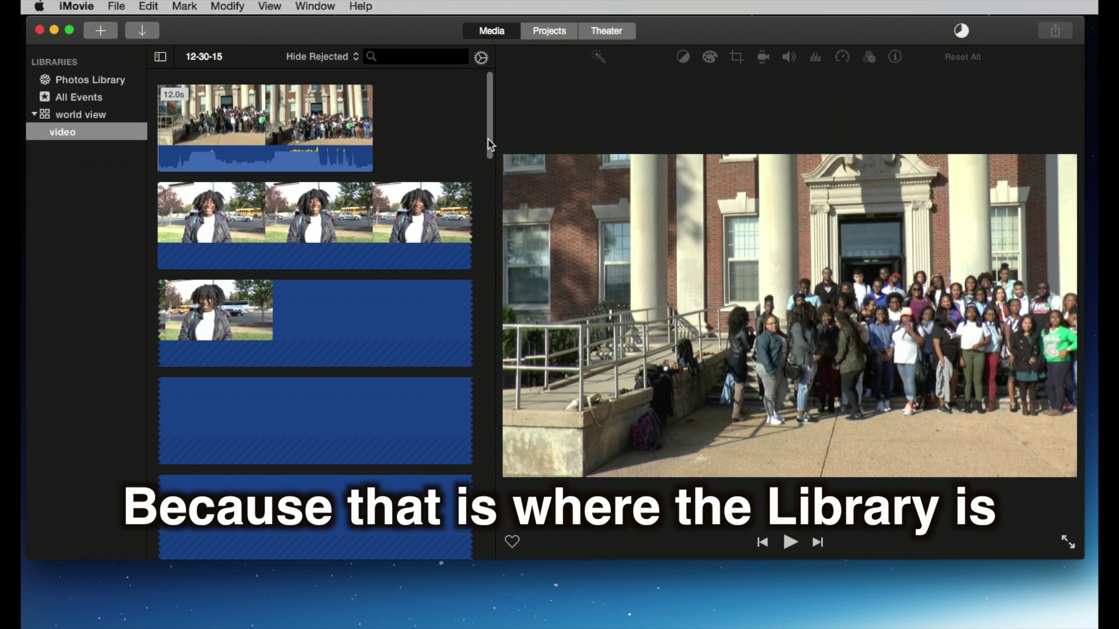
Look through the imported clips in the video event and reduce their clip size to the smallest setting
scroll(488, 139, down, 5)
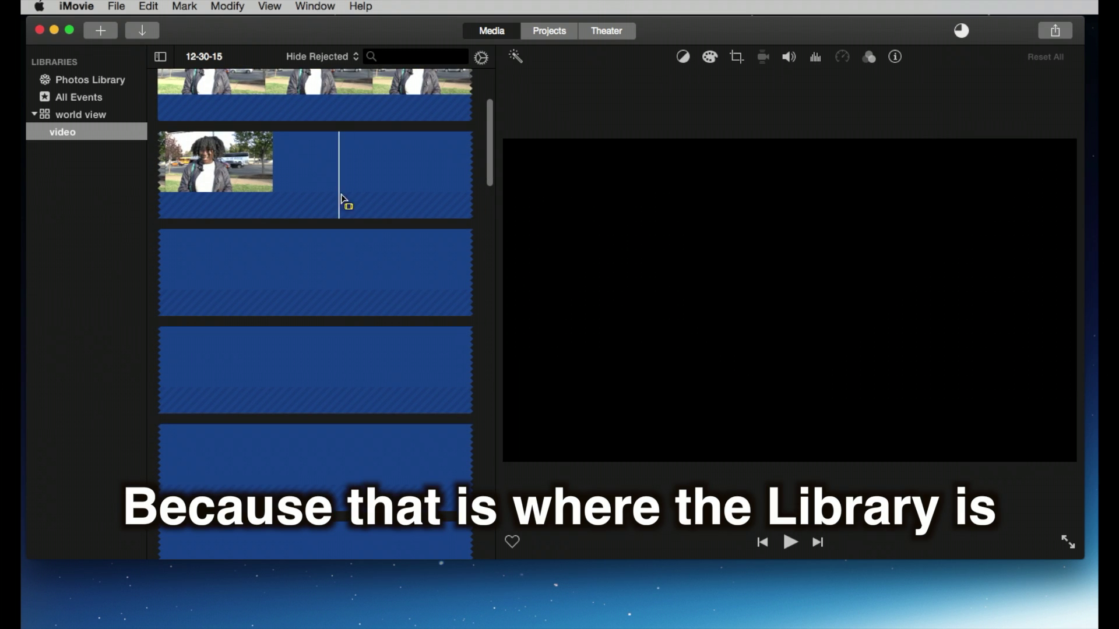
drag(489, 167, 490, 428)
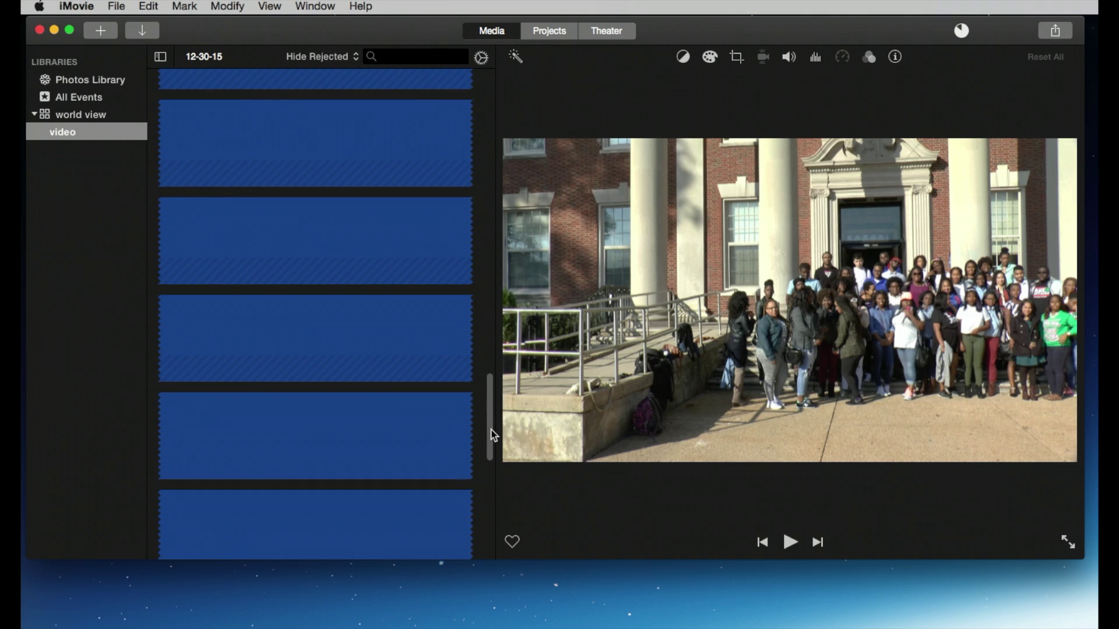
drag(488, 384, 458, 92)
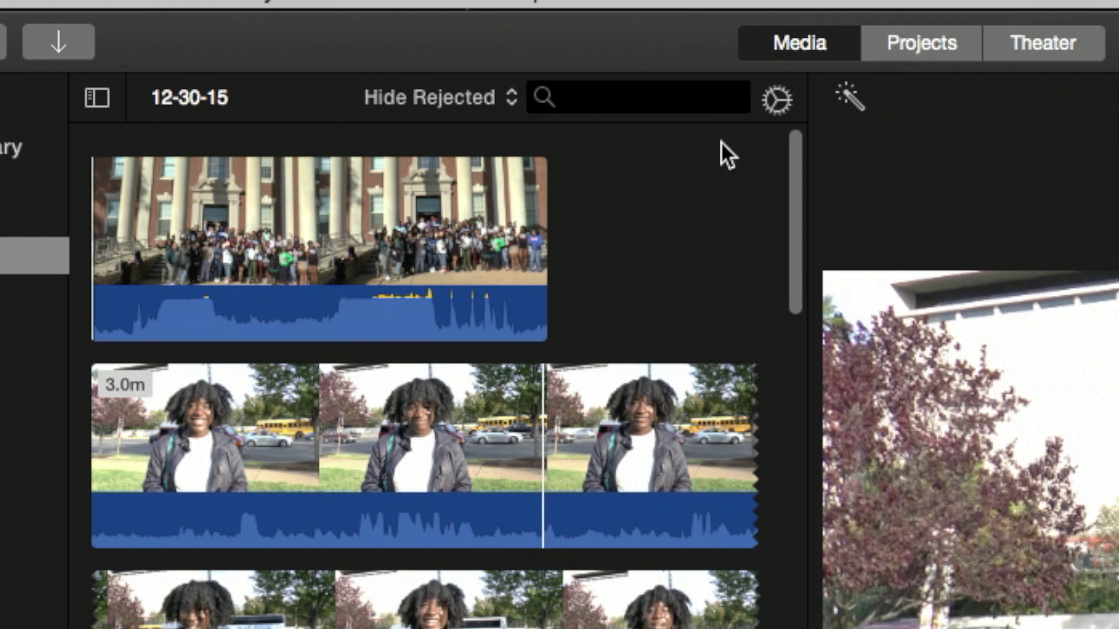
click(774, 94)
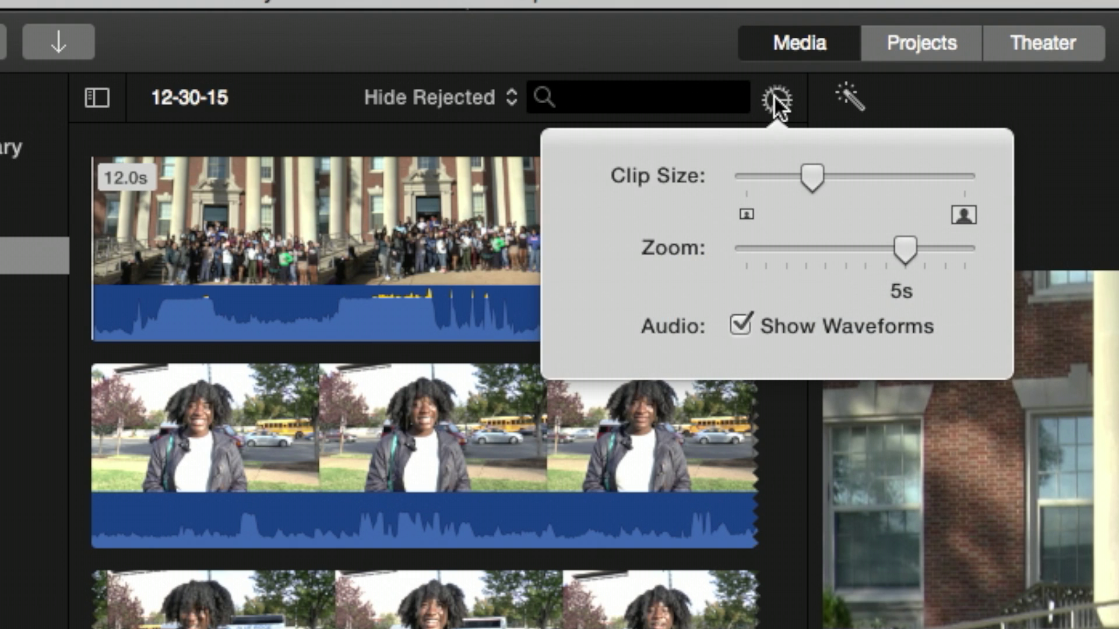
drag(810, 170, 748, 170)
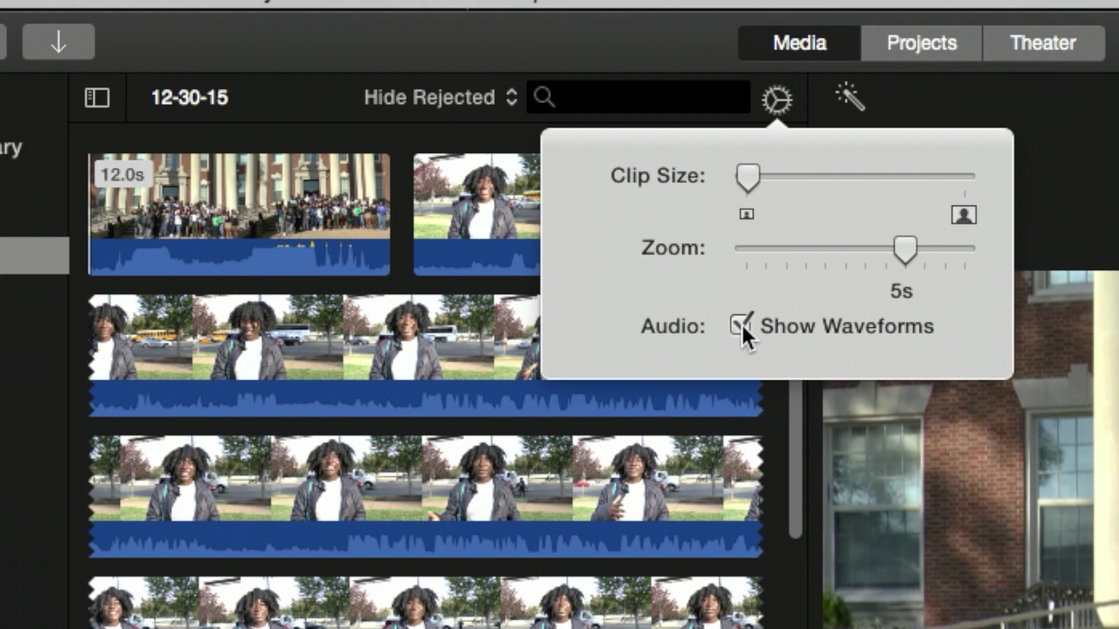
Toggle the audio waveforms off and back on, and set the clip zoom to 2m
click(740, 324)
click(740, 324)
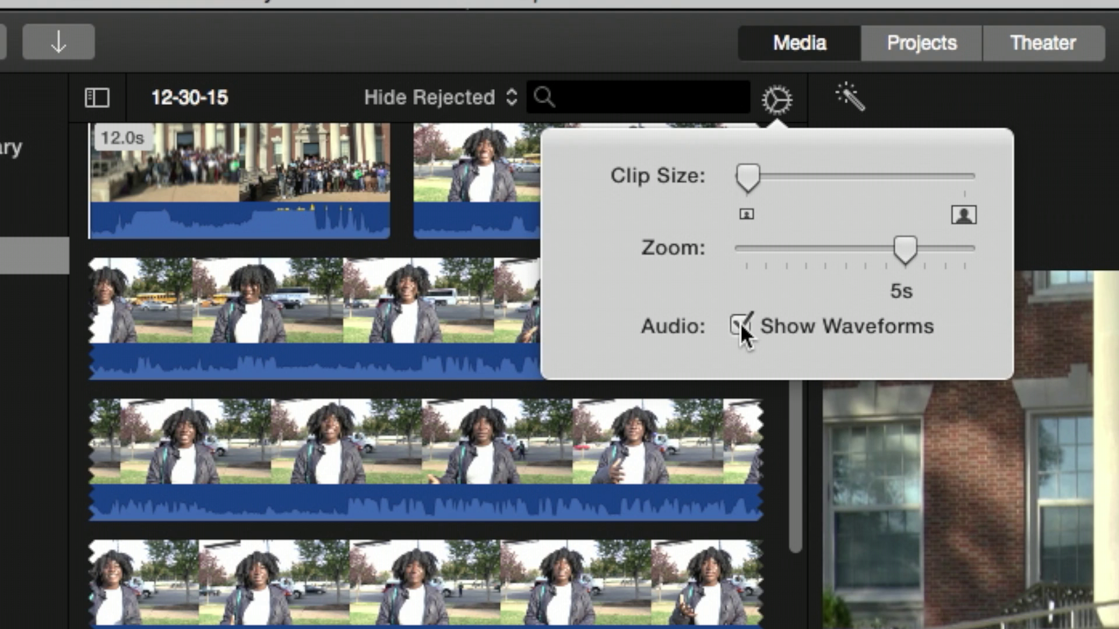
drag(906, 250, 819, 246)
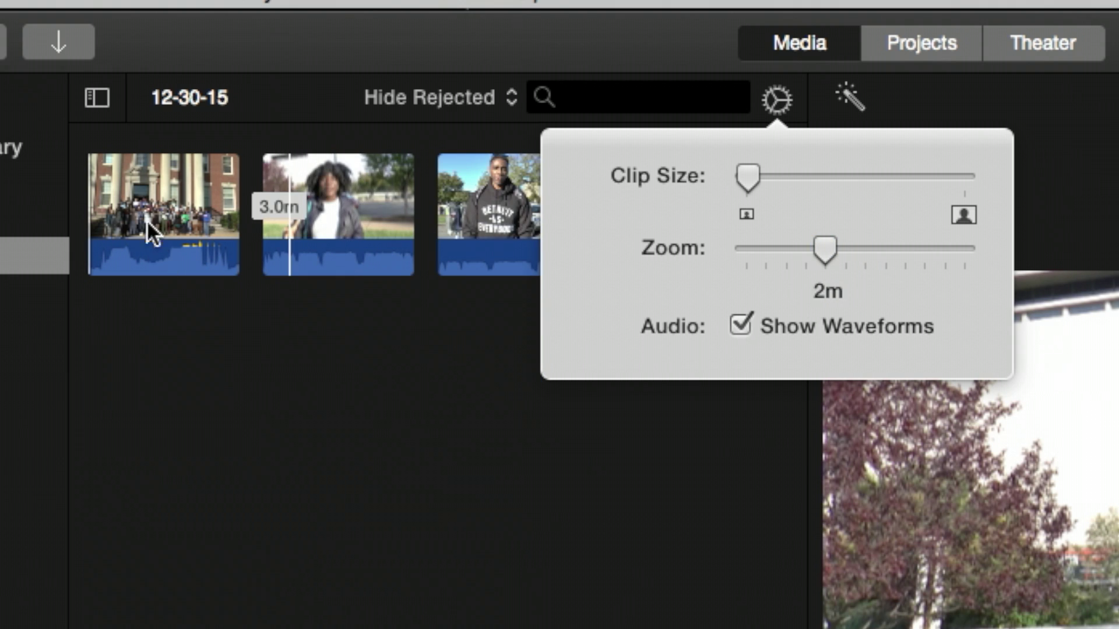
click(135, 233)
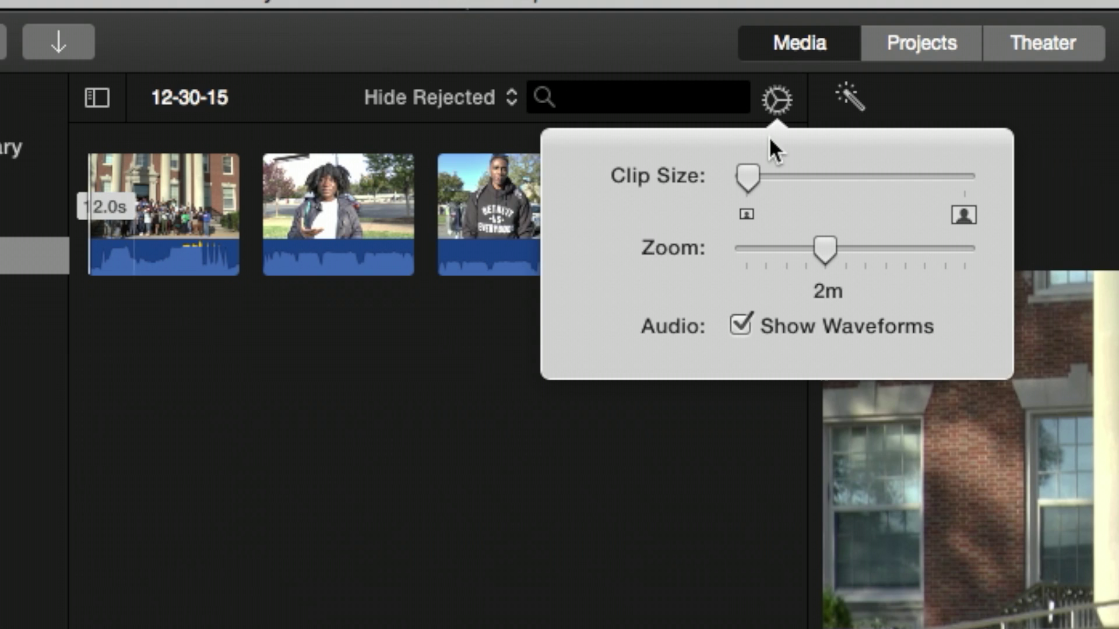
click(777, 99)
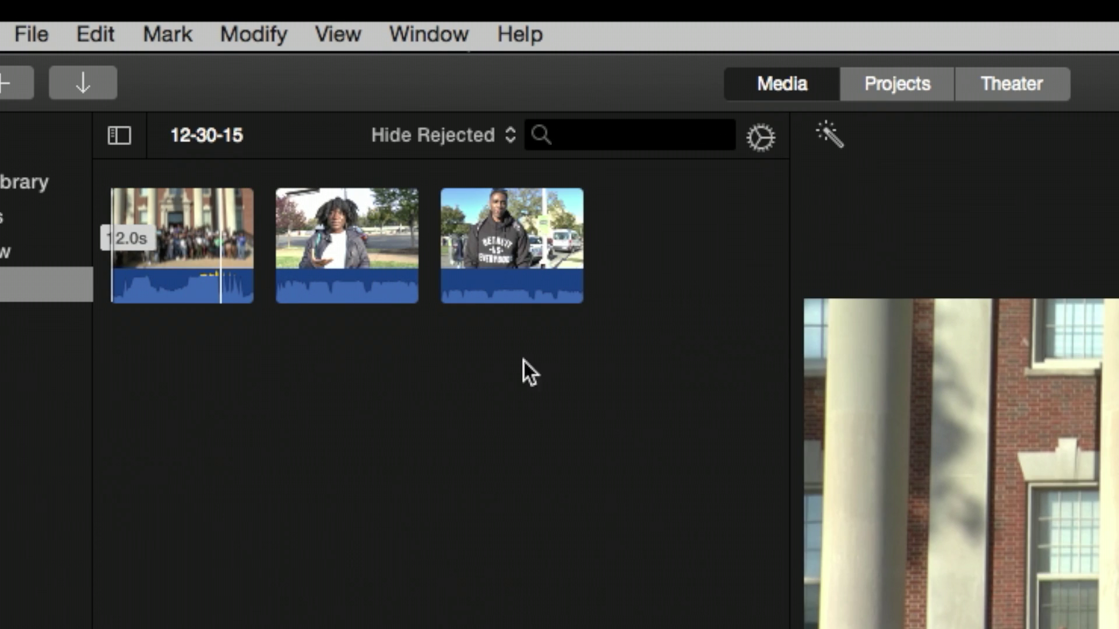
Set the clip zoom of the video event to 5s per thumbnail
click(758, 138)
drag(806, 278, 865, 284)
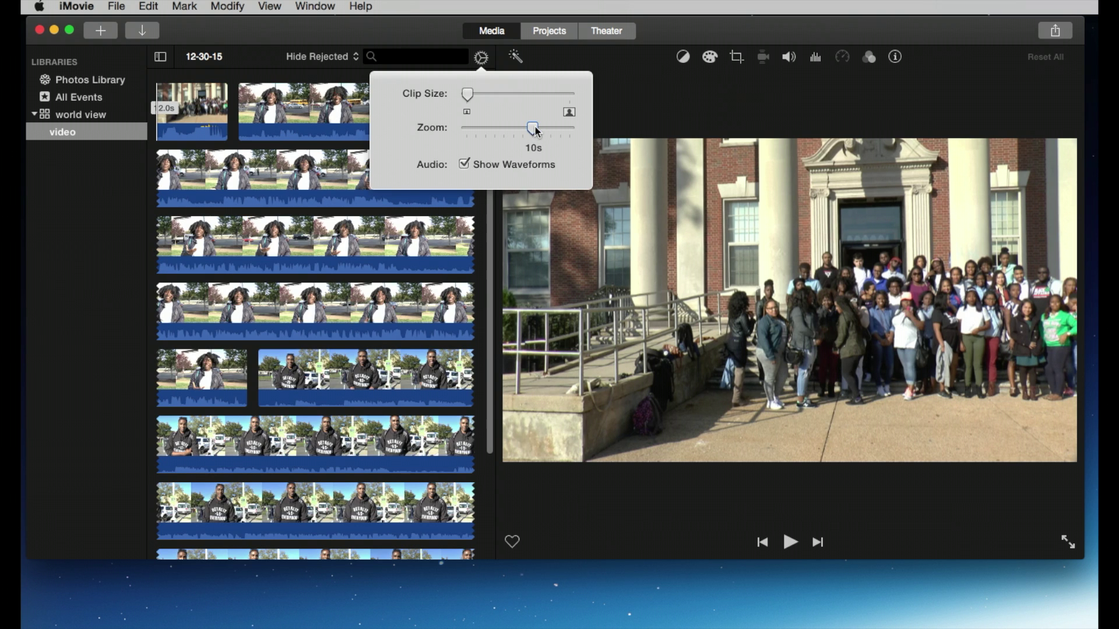
drag(536, 132, 540, 131)
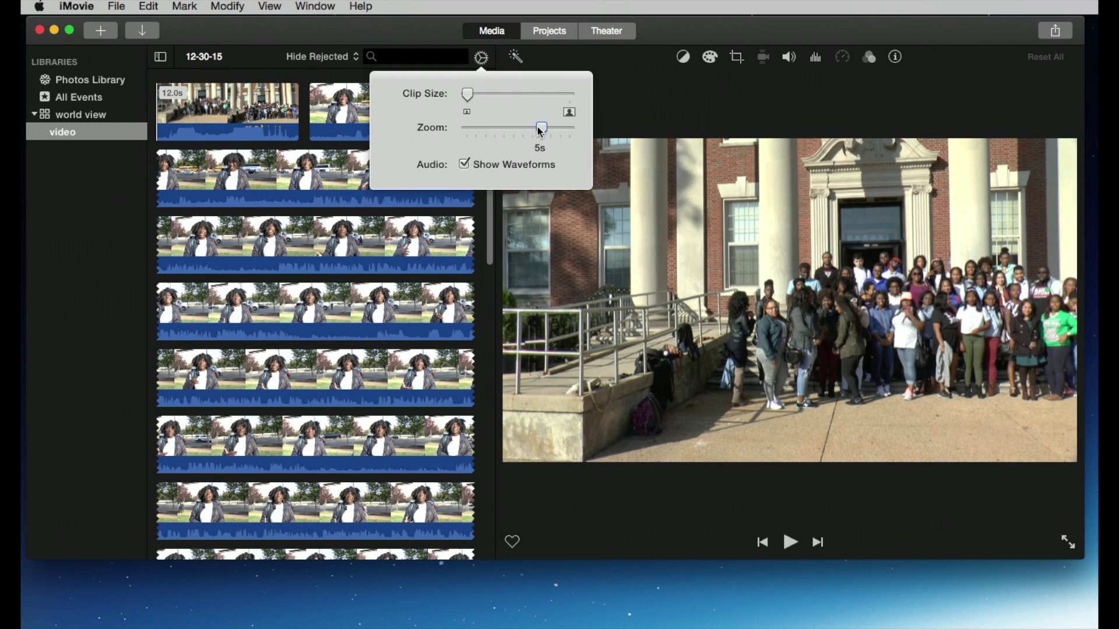
Create a new event in the world view library and name it stills
click(124, 188)
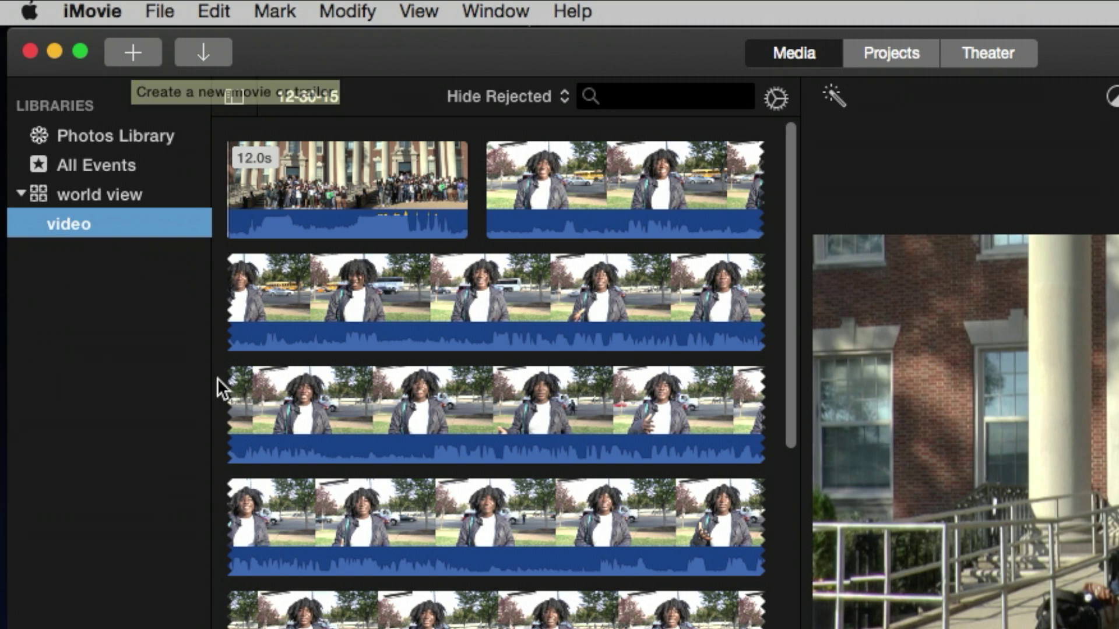
click(144, 11)
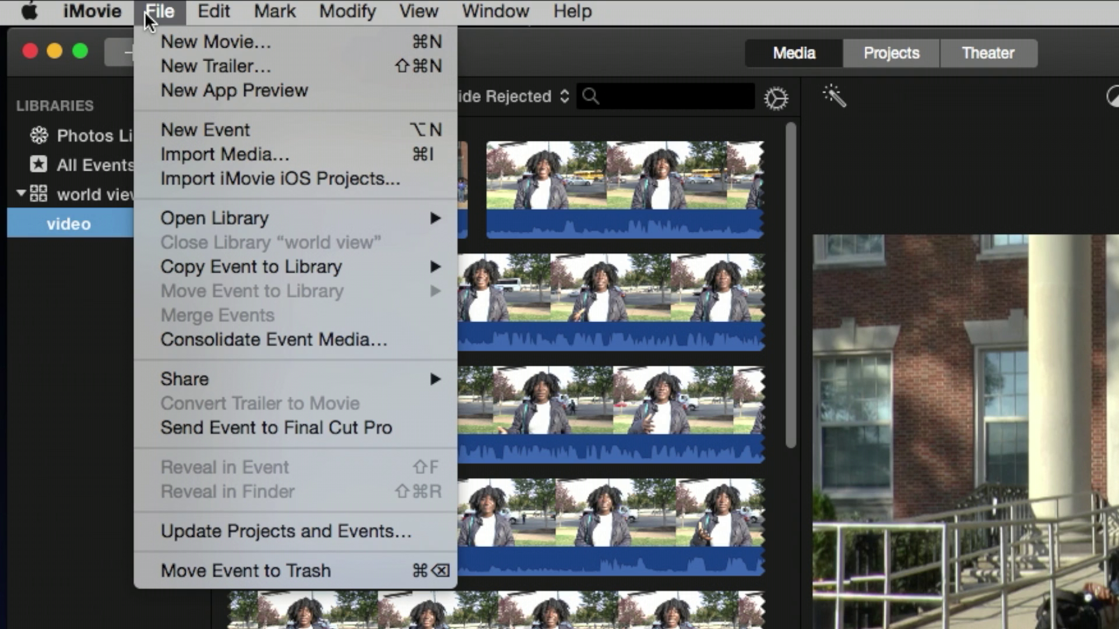
click(274, 134)
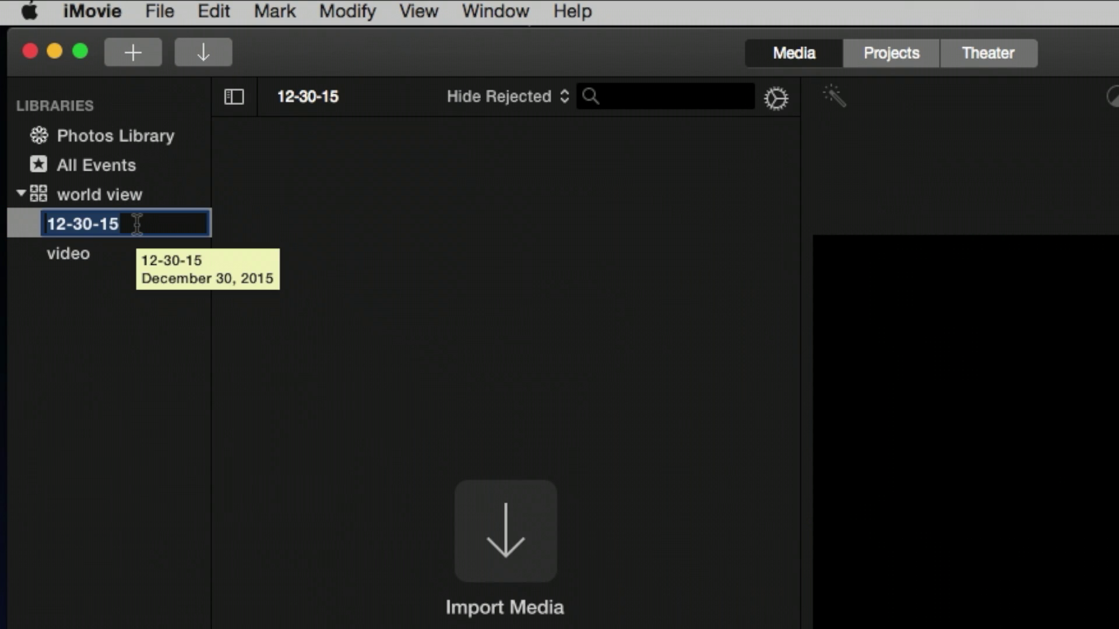
text(stills)
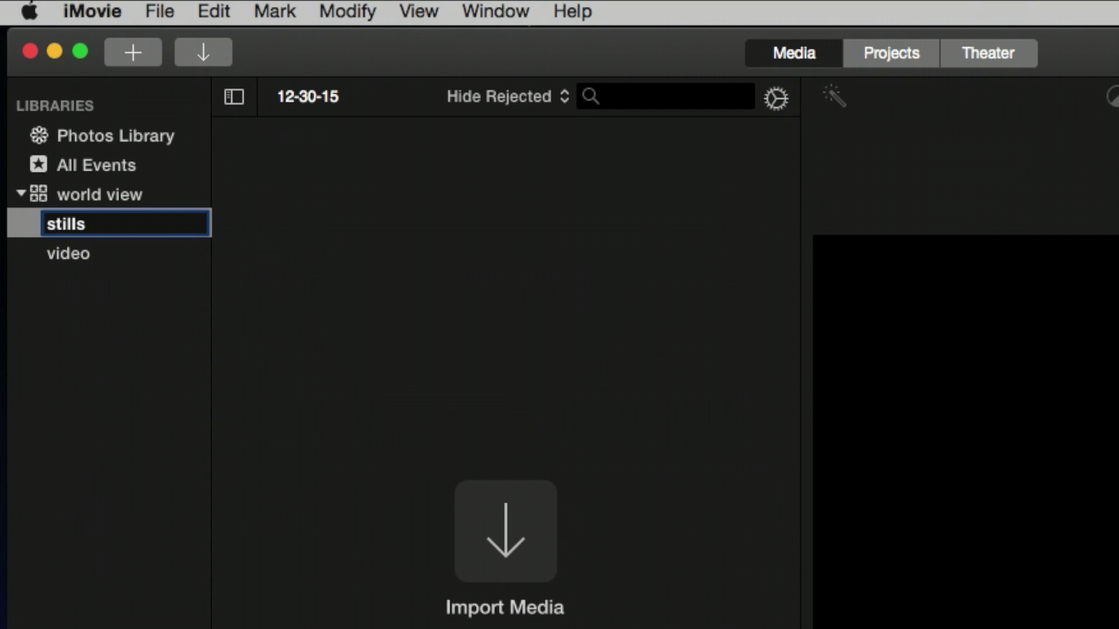
key(Return)
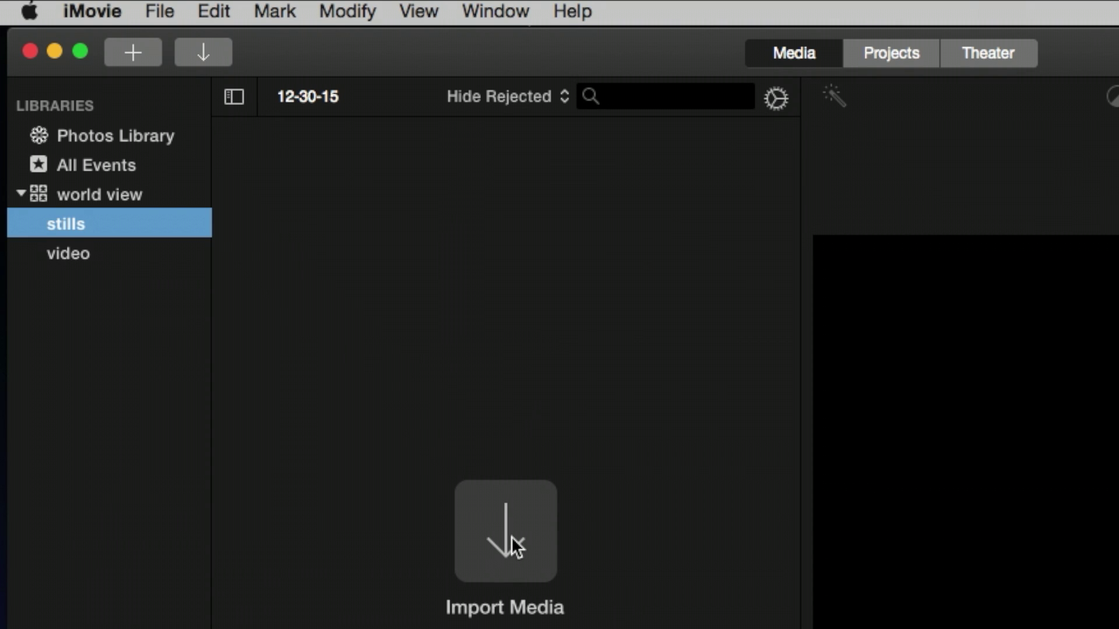
Open the Import window for the stills event and expand the for imovie tutorials folder on the Burley 9 drive
click(83, 256)
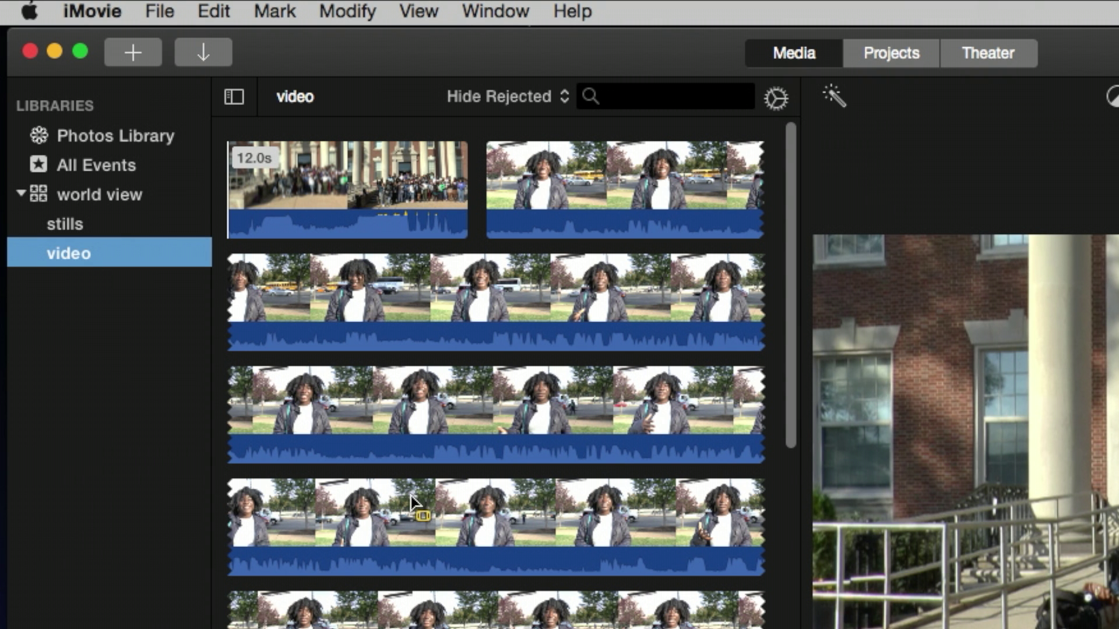
click(138, 197)
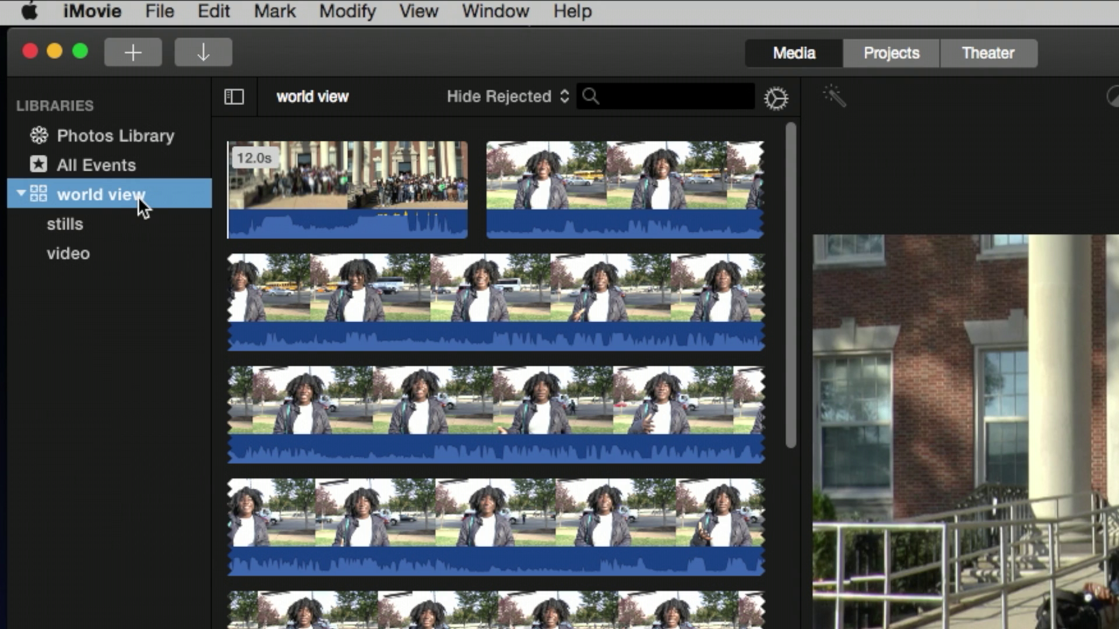
click(123, 246)
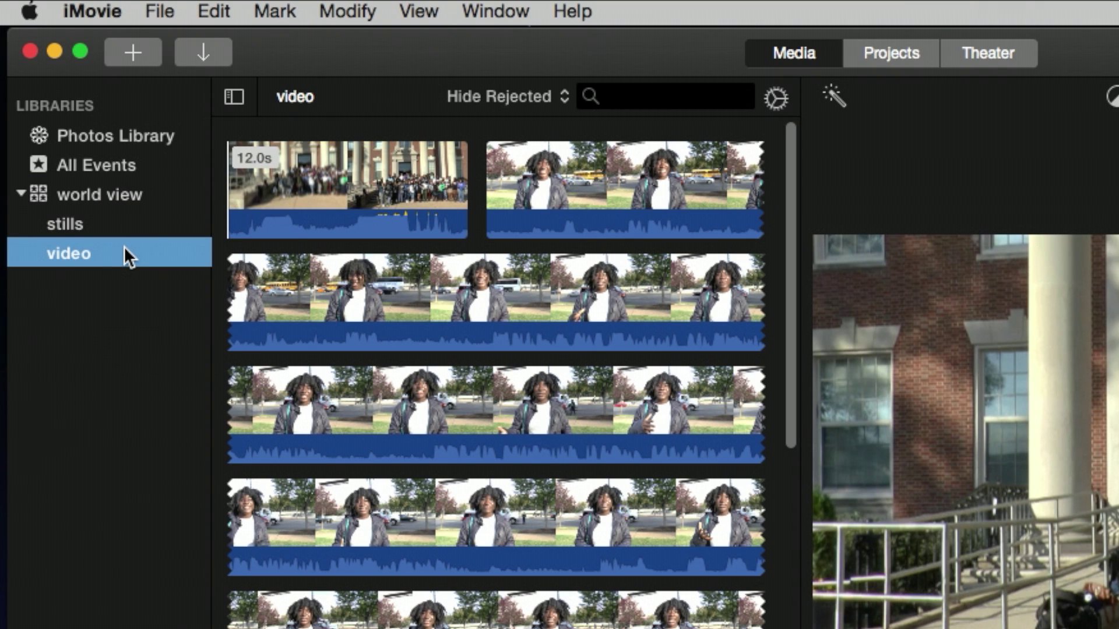
click(116, 227)
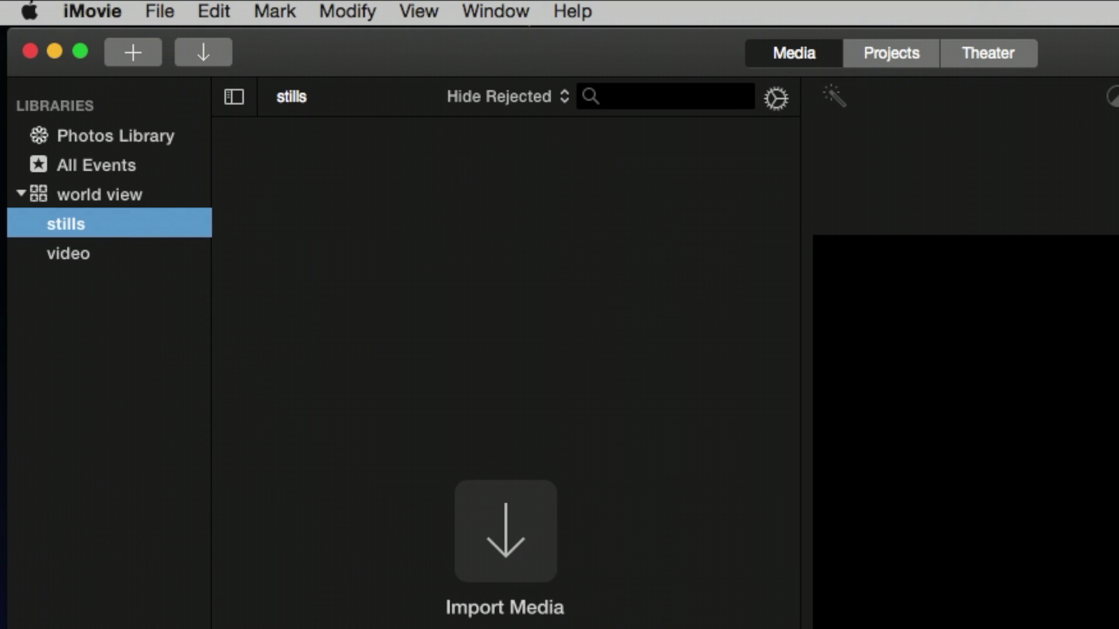
click(509, 549)
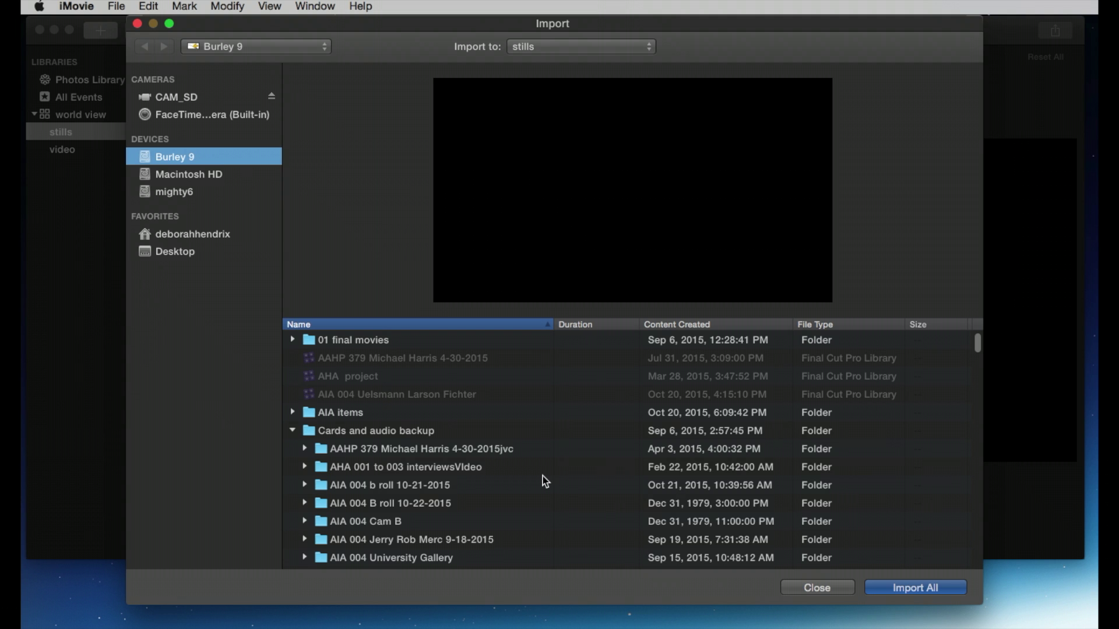
click(293, 431)
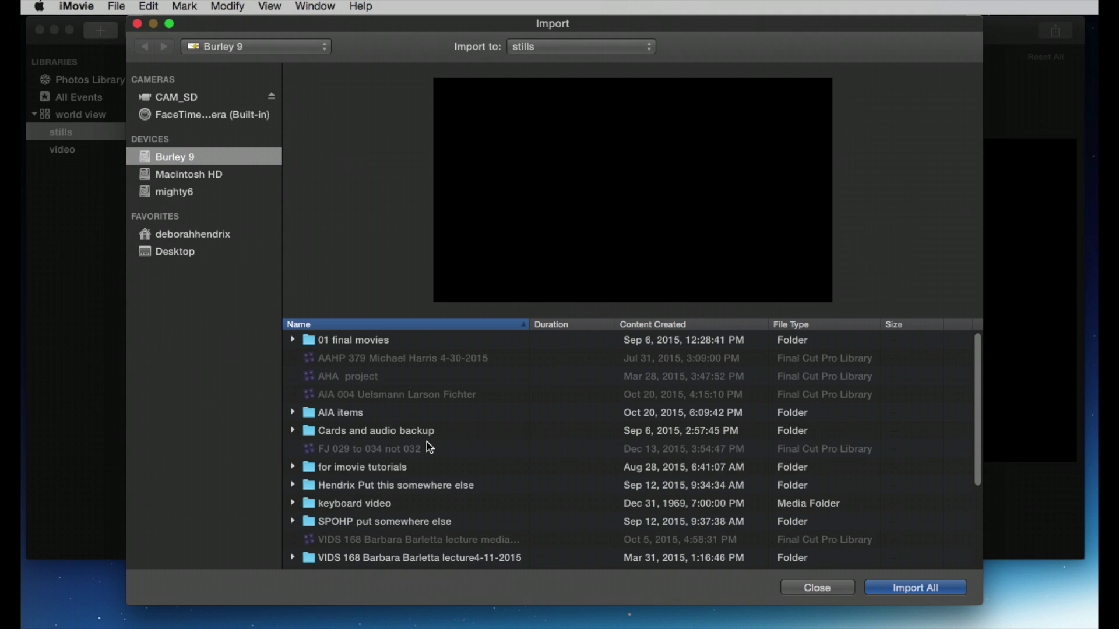
scroll(426, 442, down, 2)
scroll(245, 322, down, 3)
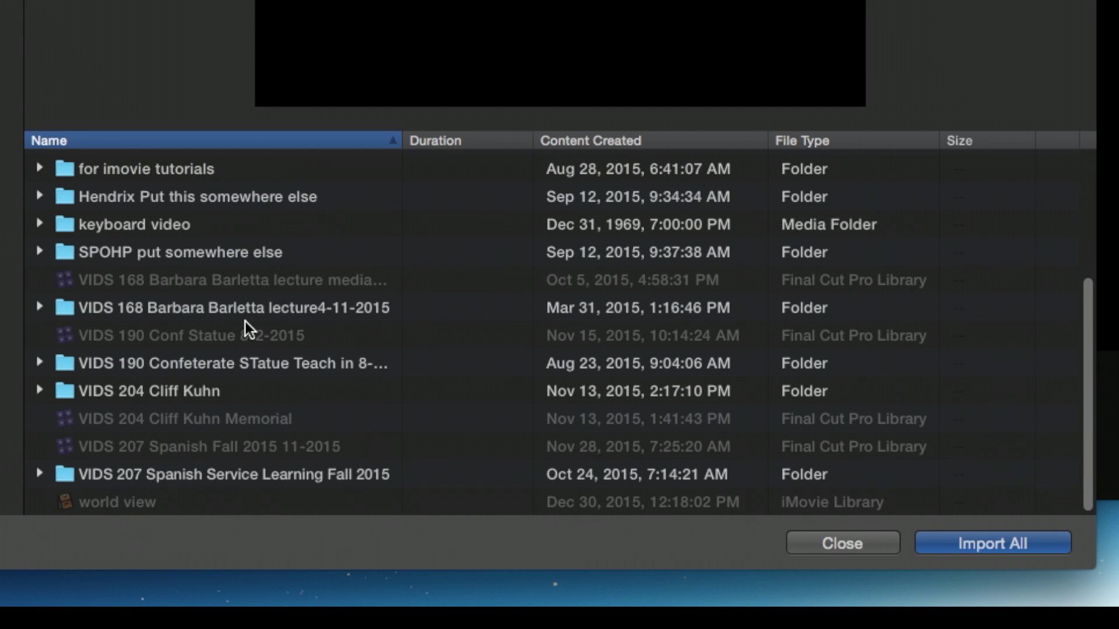
scroll(247, 335, up, 3)
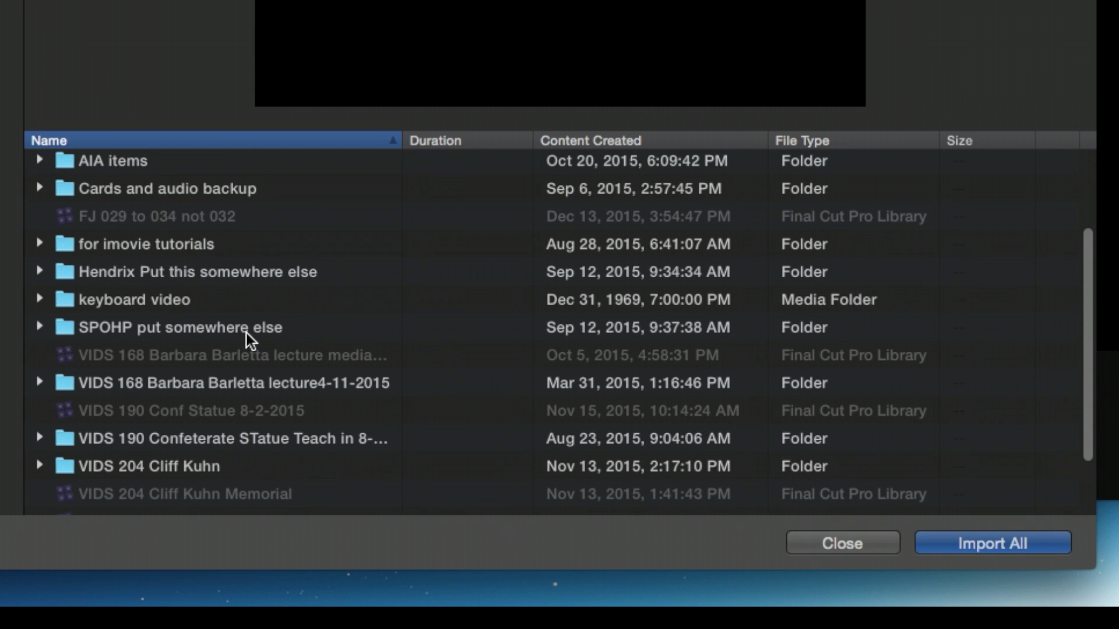
click(40, 246)
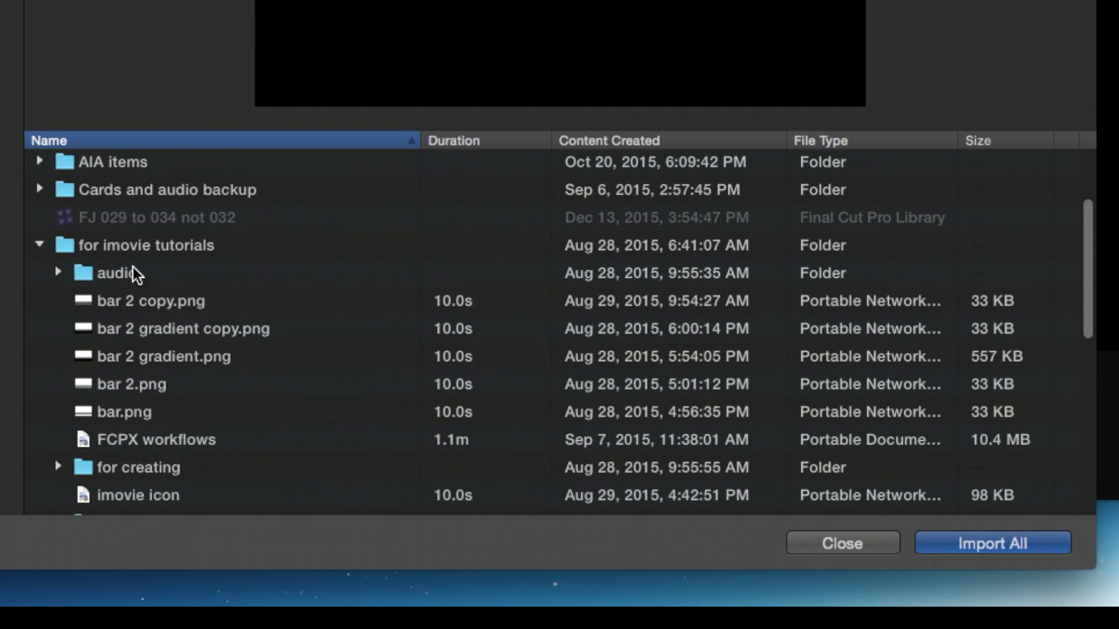
Expand the stills folder inside for imovie tutorials, preview its images, and select Screen Shot 2015-07-26 at 4.26.09 PM
scroll(350, 370, down, 1)
scroll(349, 370, down, 5)
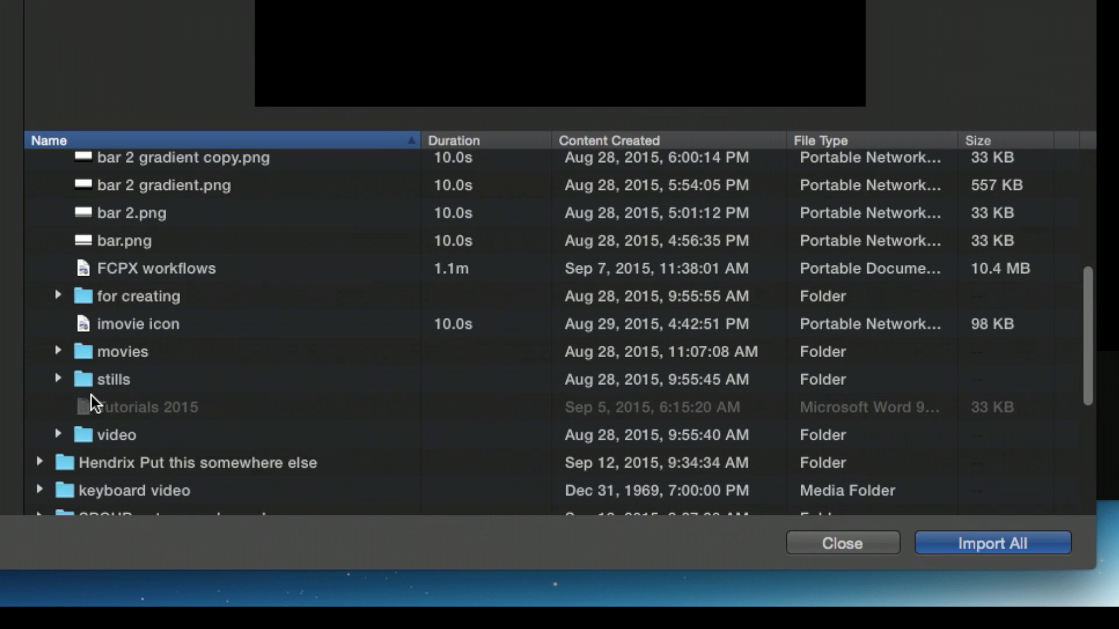
click(84, 379)
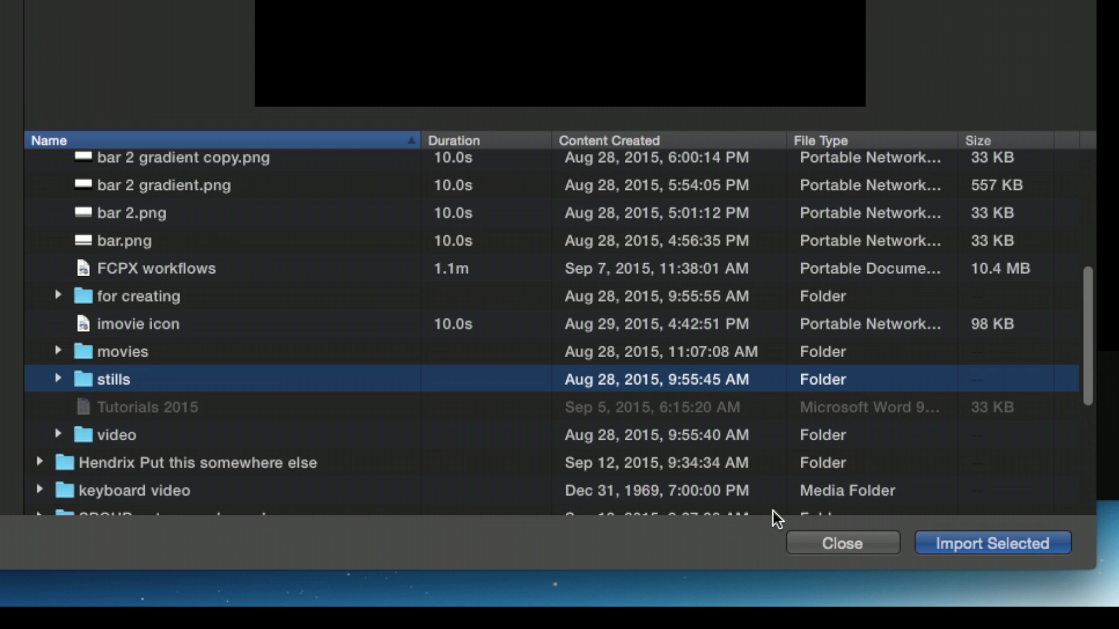
click(58, 379)
click(105, 409)
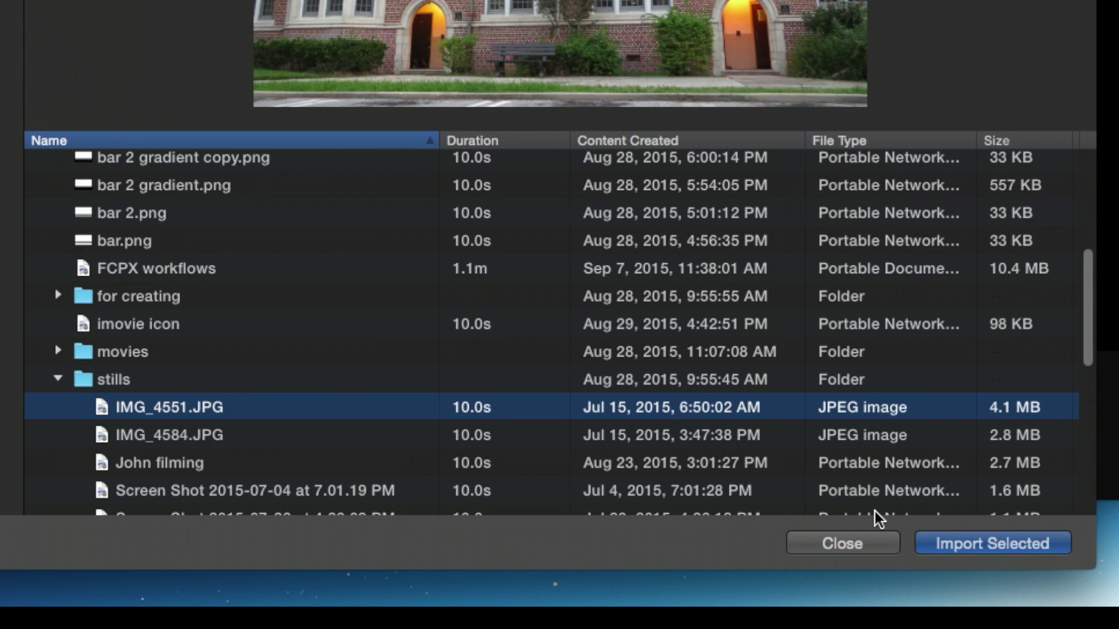
scroll(295, 439, down, 5)
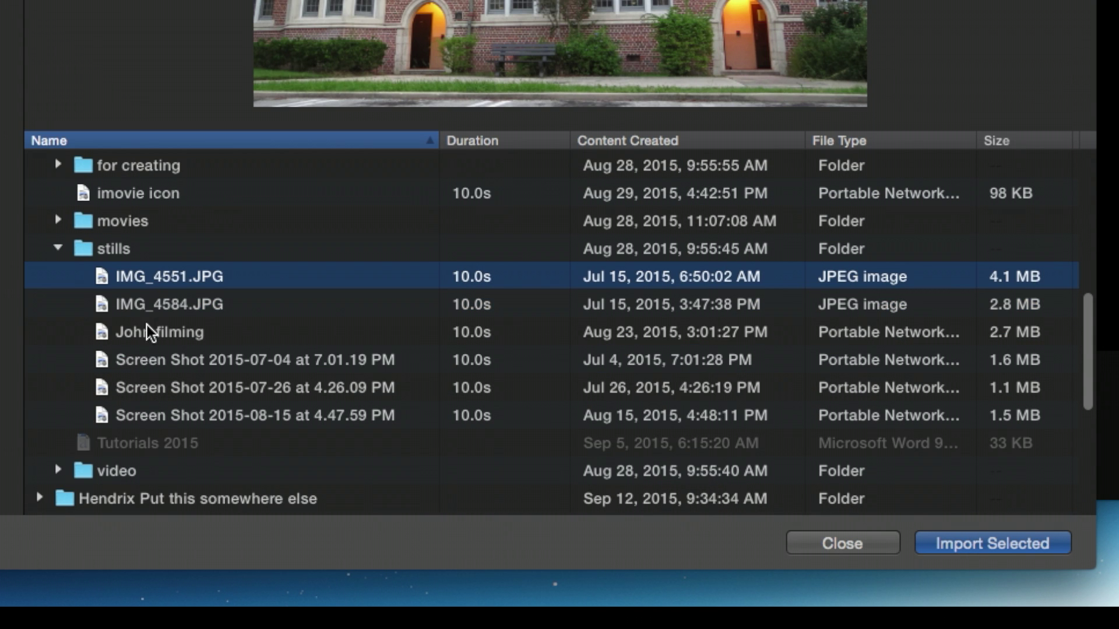
click(148, 308)
click(148, 338)
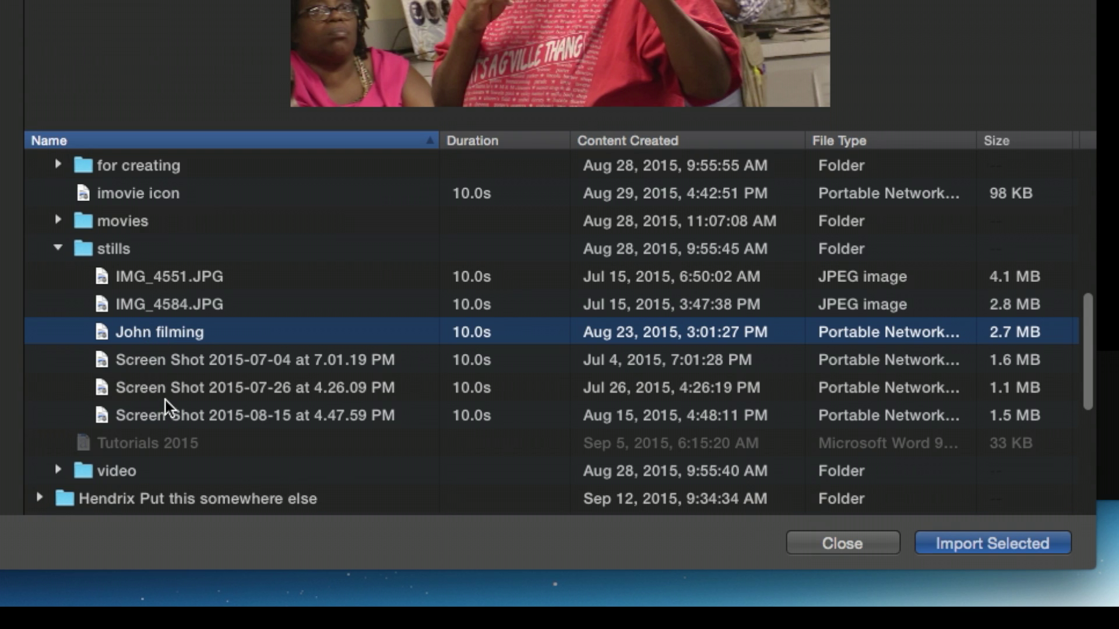
click(162, 368)
click(165, 396)
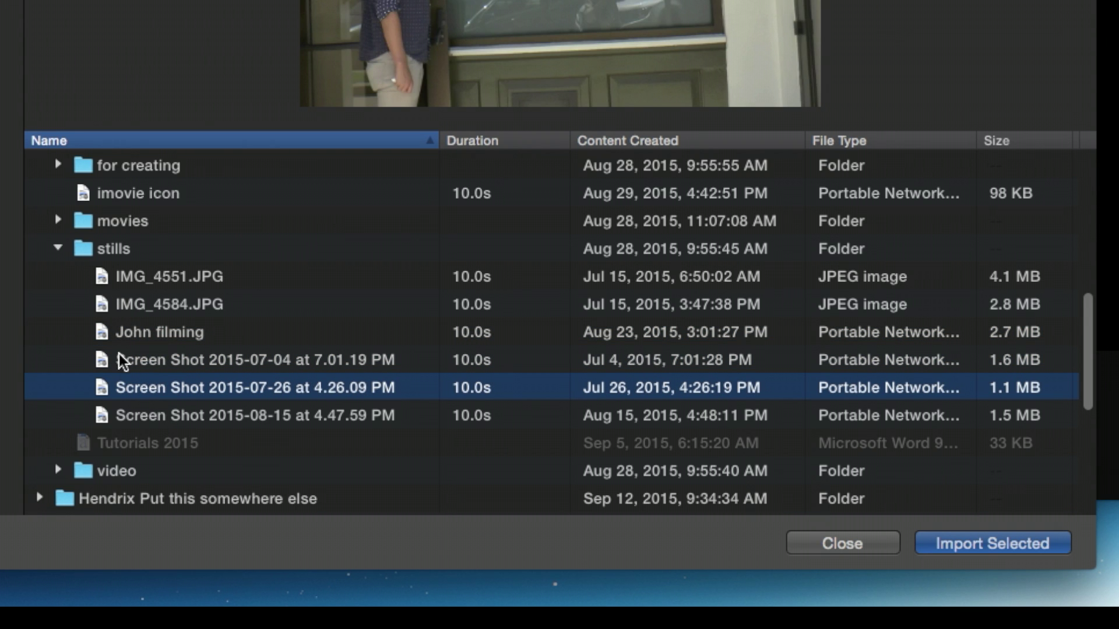
Add IMG_4551.JPG and IMG_4584.JPG to the selection and import the three images into the stills event
super+click(102, 283)
super+click(103, 310)
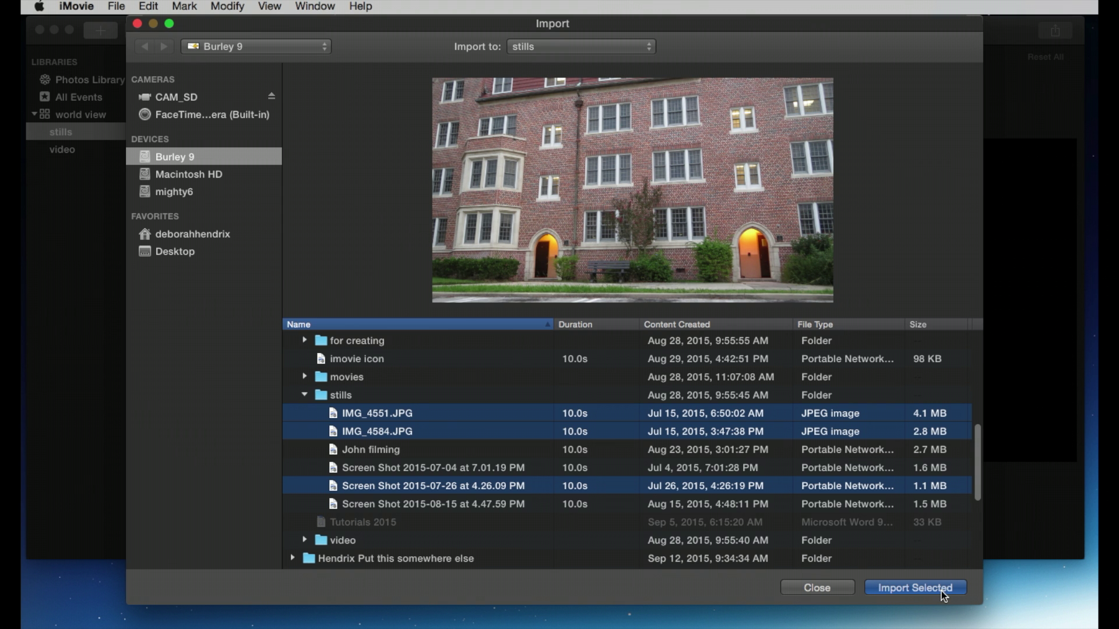
click(942, 590)
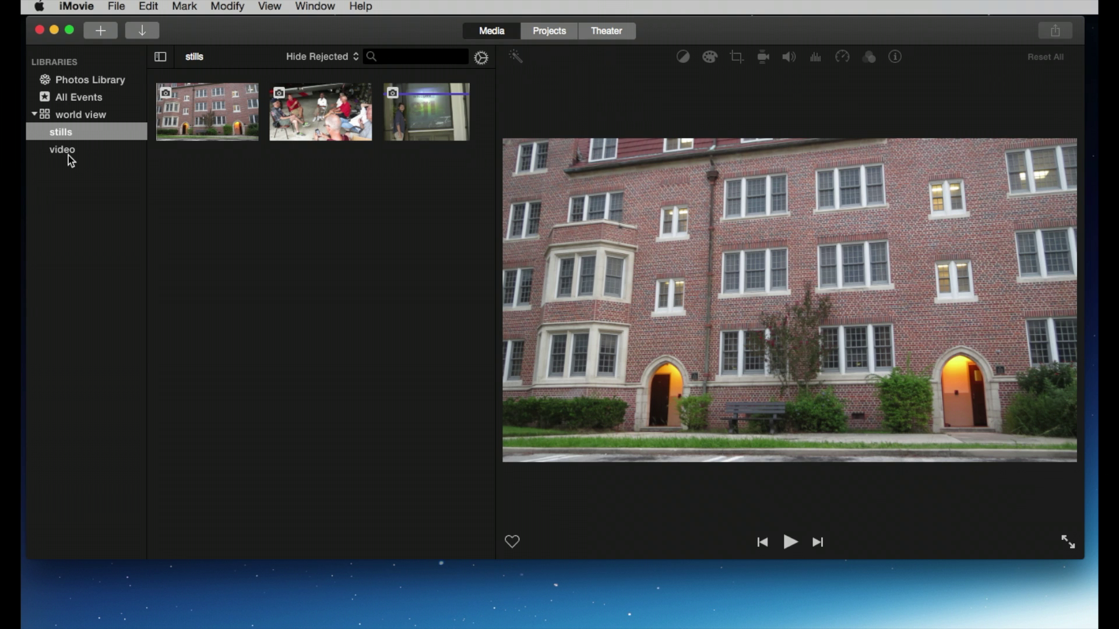
Create another new event in the world view library and name it audio
click(64, 115)
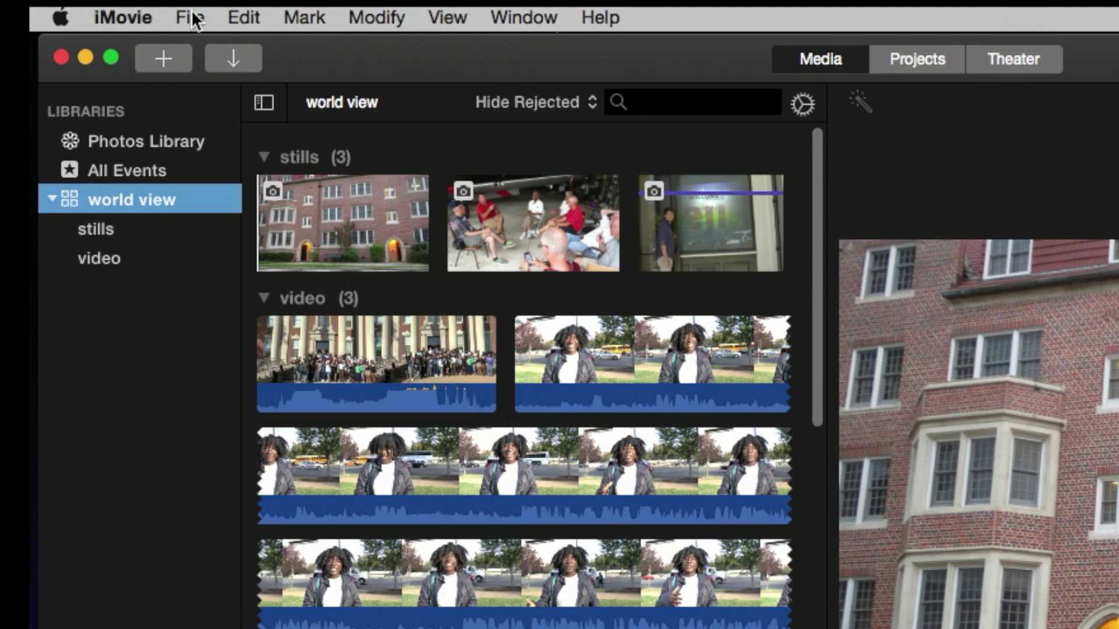
click(197, 20)
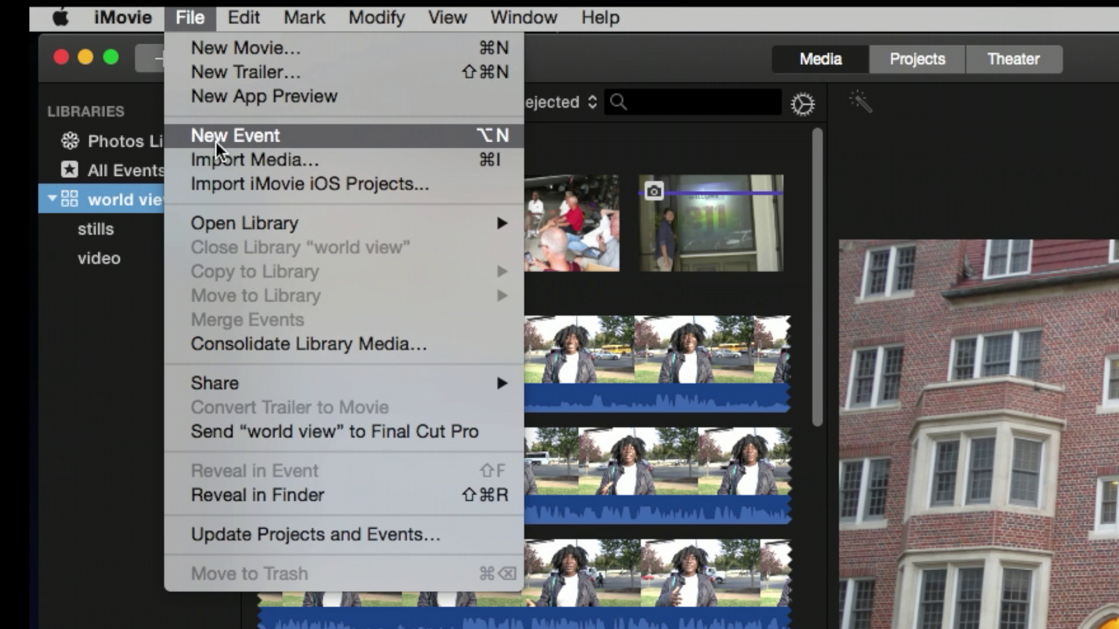
click(492, 138)
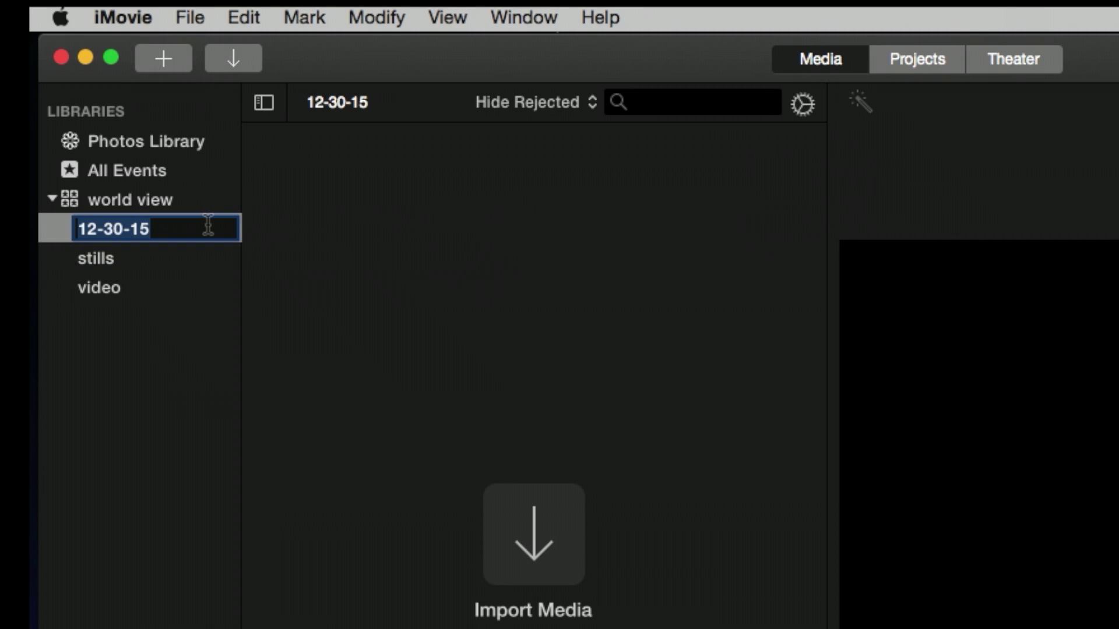
text(aucio)
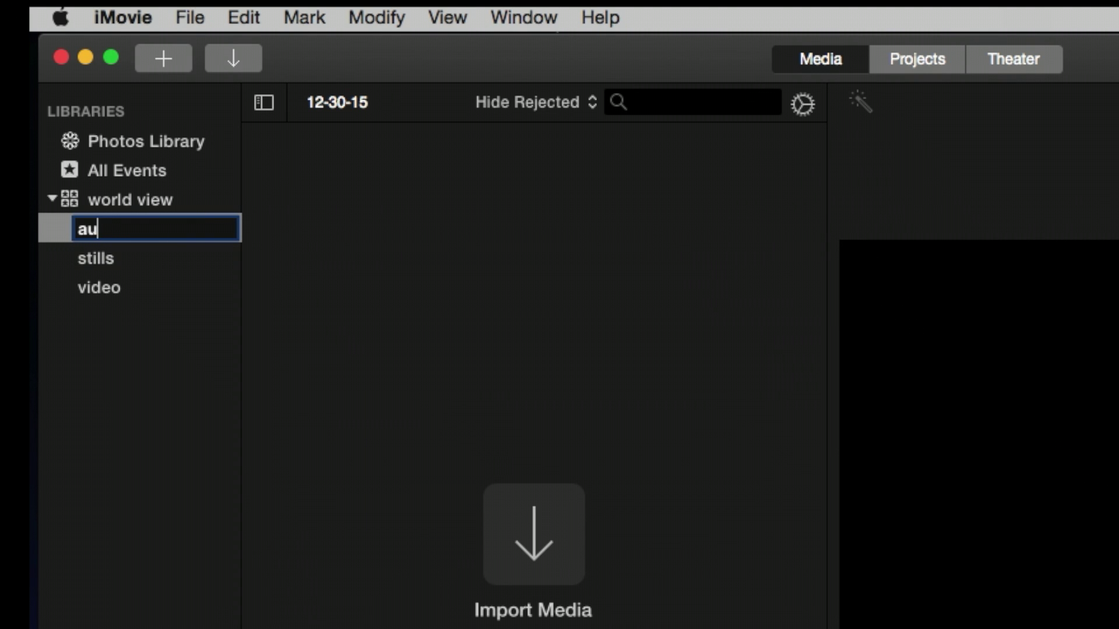
key(BackSpace)
key(BackSpace)
key(BackSpace)
key(BackSpace)
text(udio)
key(Return)
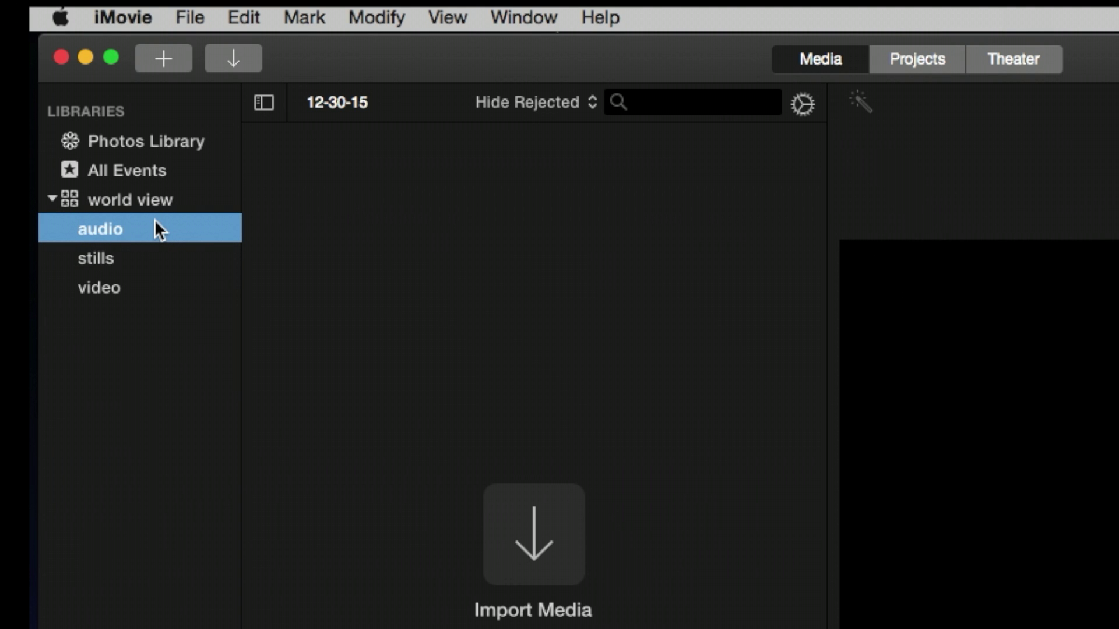
Open the Import window for the audio event and expand the audio folder inside for imovie tutorials on the Burley 9 drive
click(546, 551)
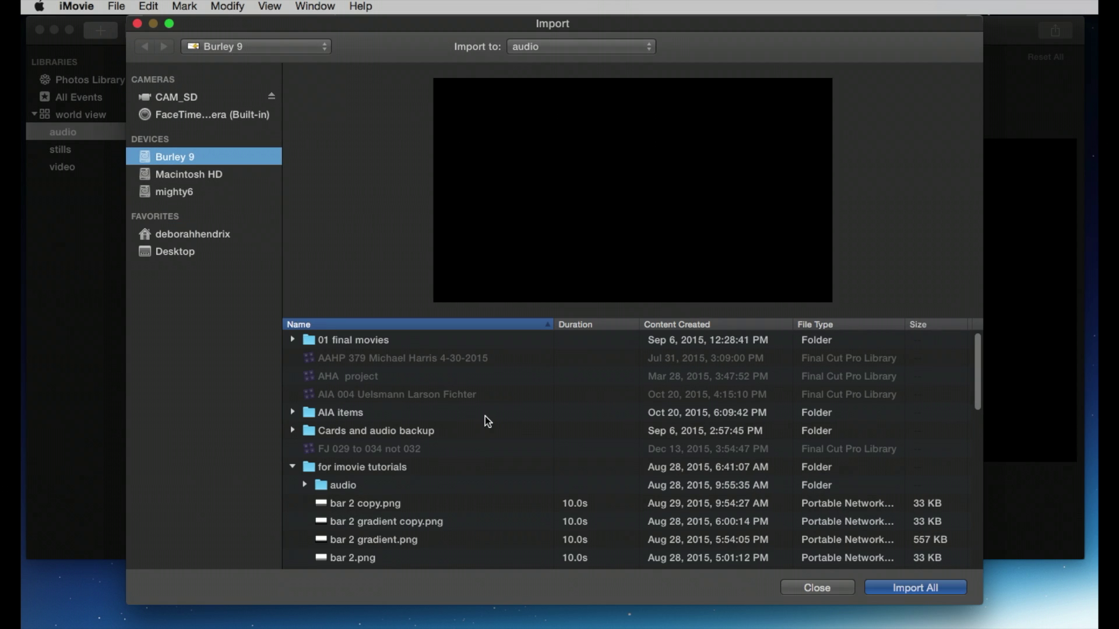
scroll(486, 417, down, 10)
scroll(485, 416, up, 2)
scroll(441, 413, up, 6)
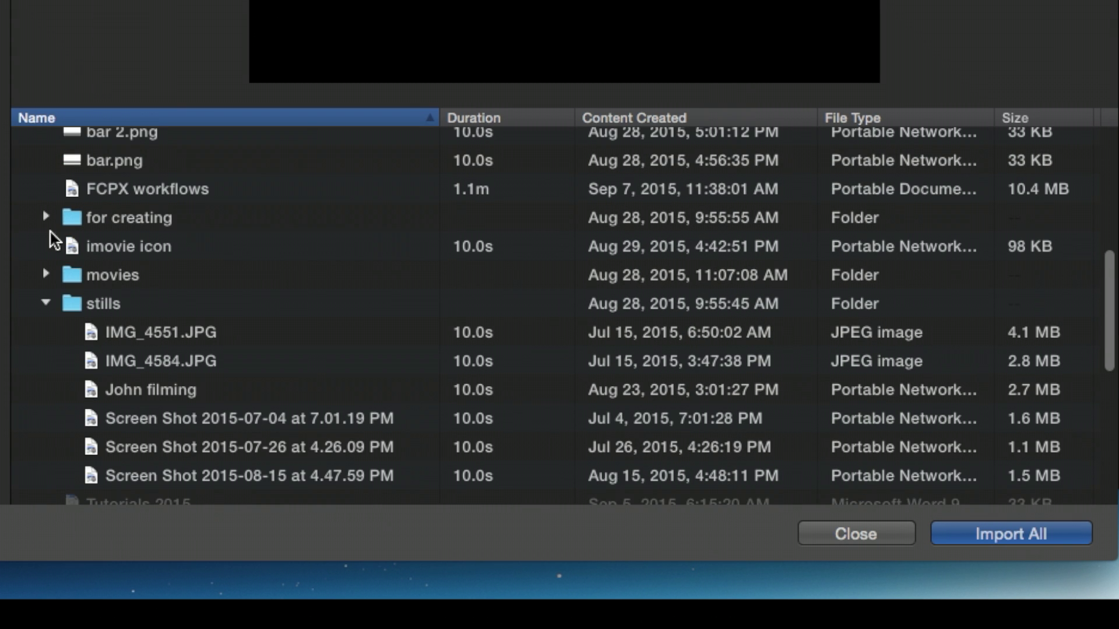
scroll(182, 253, up, 3)
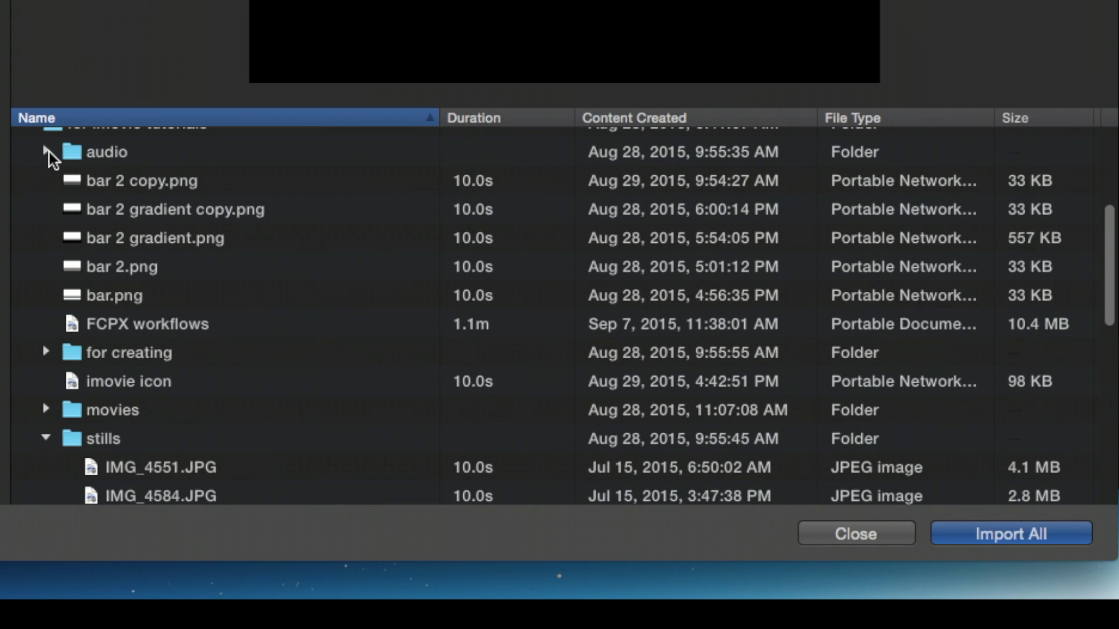
click(47, 151)
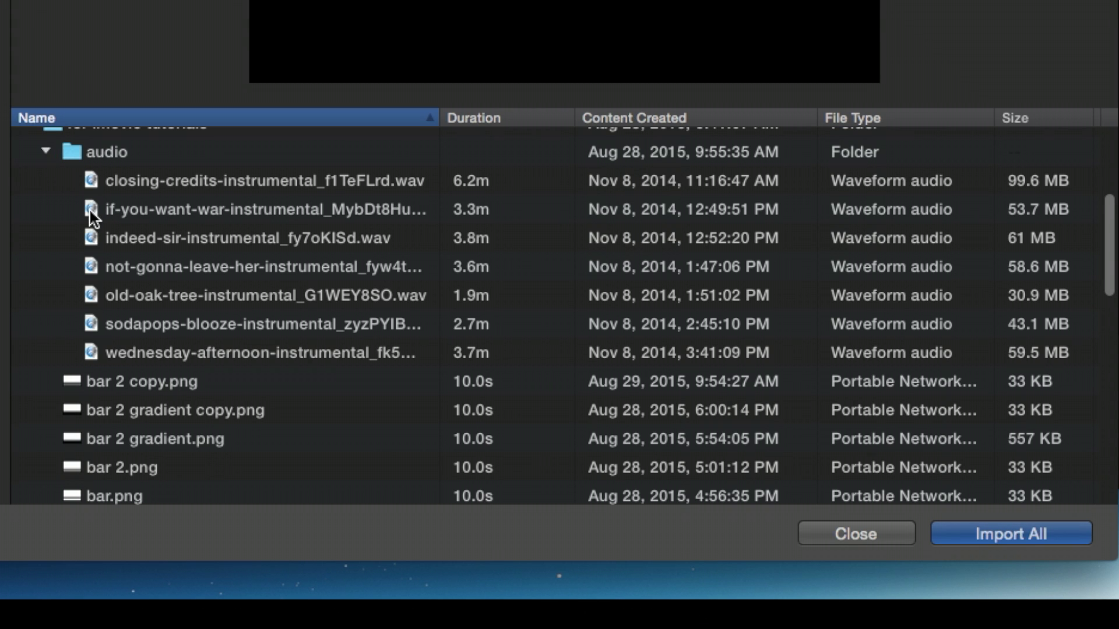
Import the sodapops-blooze-instrumental and if-you-want-war-instrumental tracks into the audio event, and select the imported 2.7-minute clip
click(97, 324)
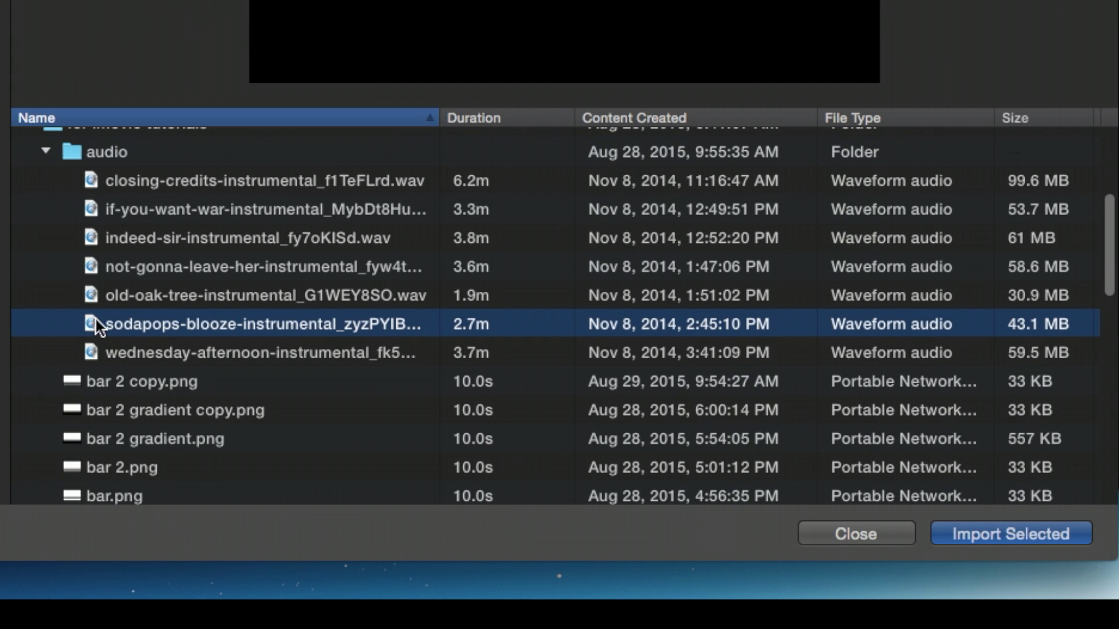
super+click(88, 211)
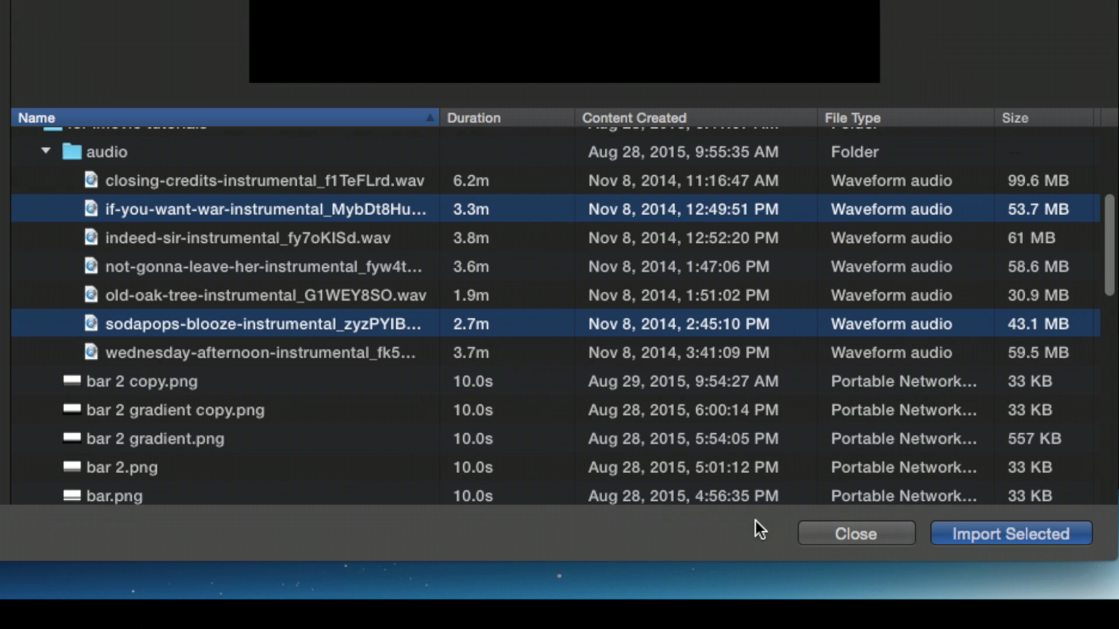
click(988, 537)
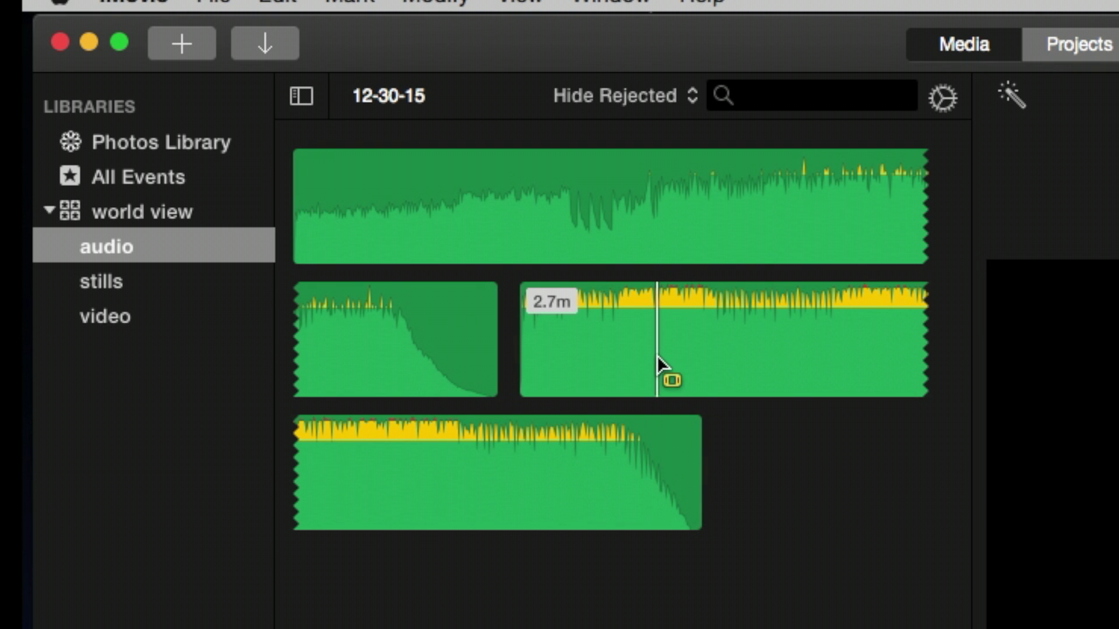
click(338, 186)
drag(655, 355, 603, 322)
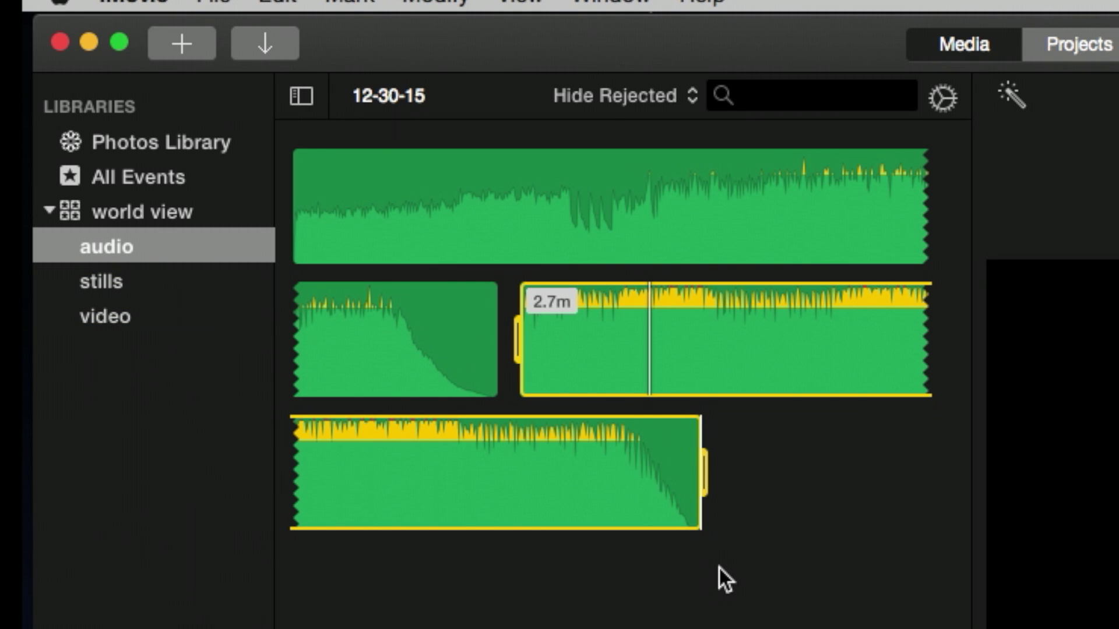